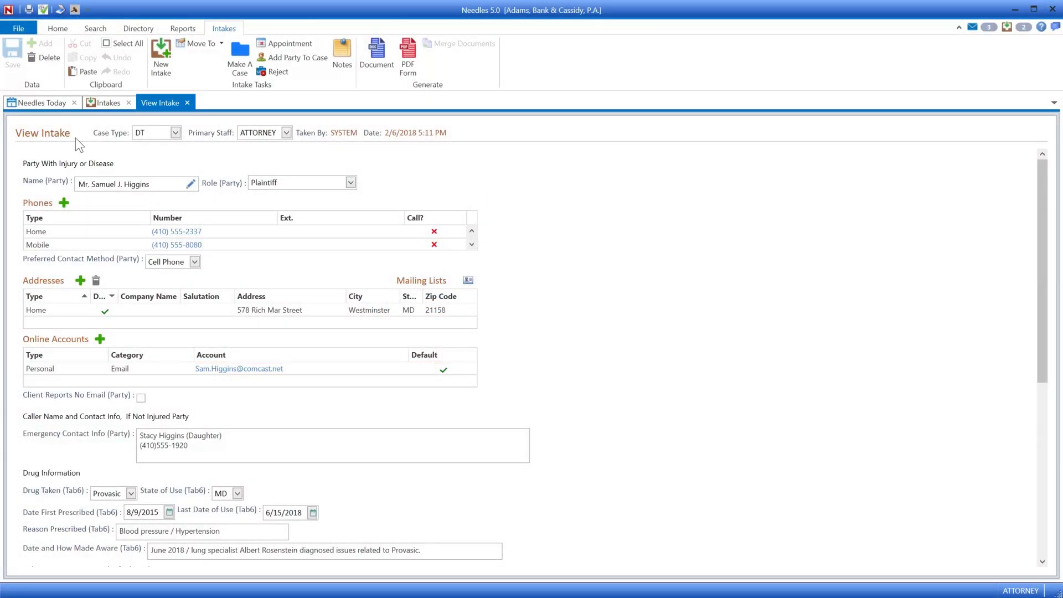
Check the intake's case type, leaving it as Mass Tort, and turn the intake into a case.
click(178, 135)
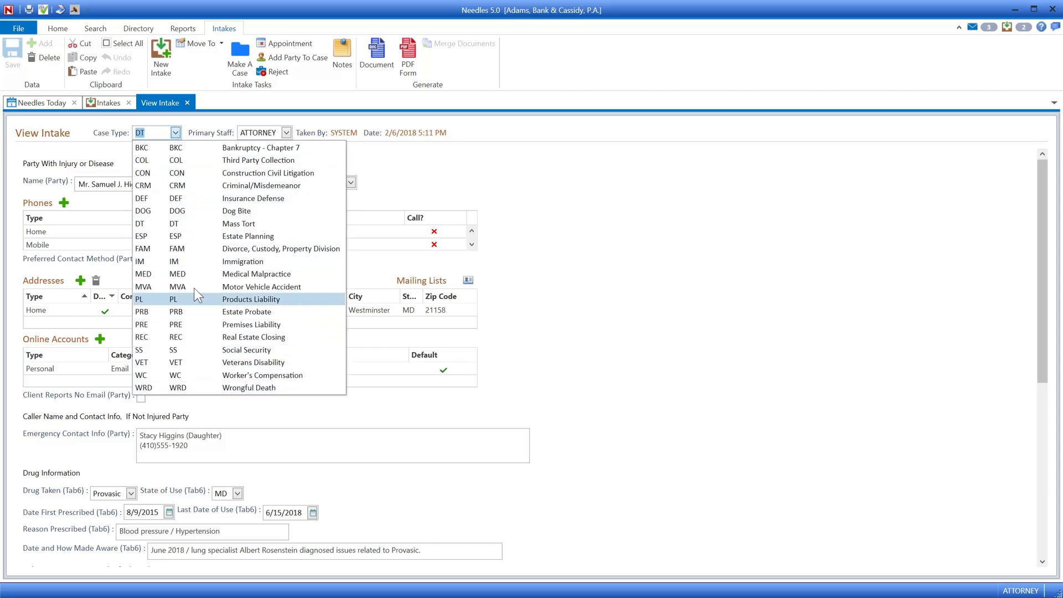
click(214, 225)
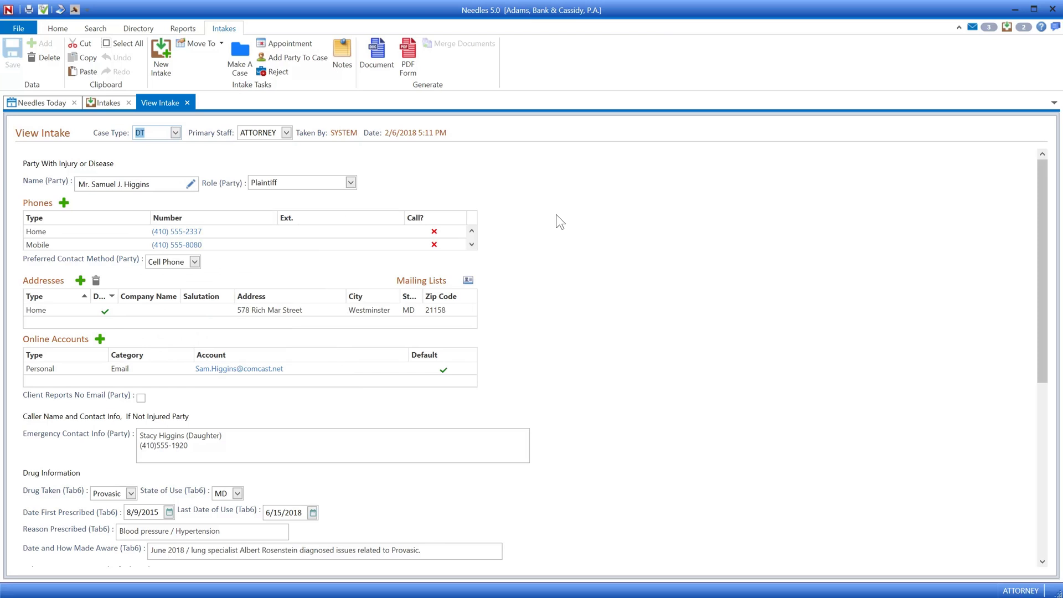
scroll(566, 231, down, 5)
scroll(572, 238, down, 5)
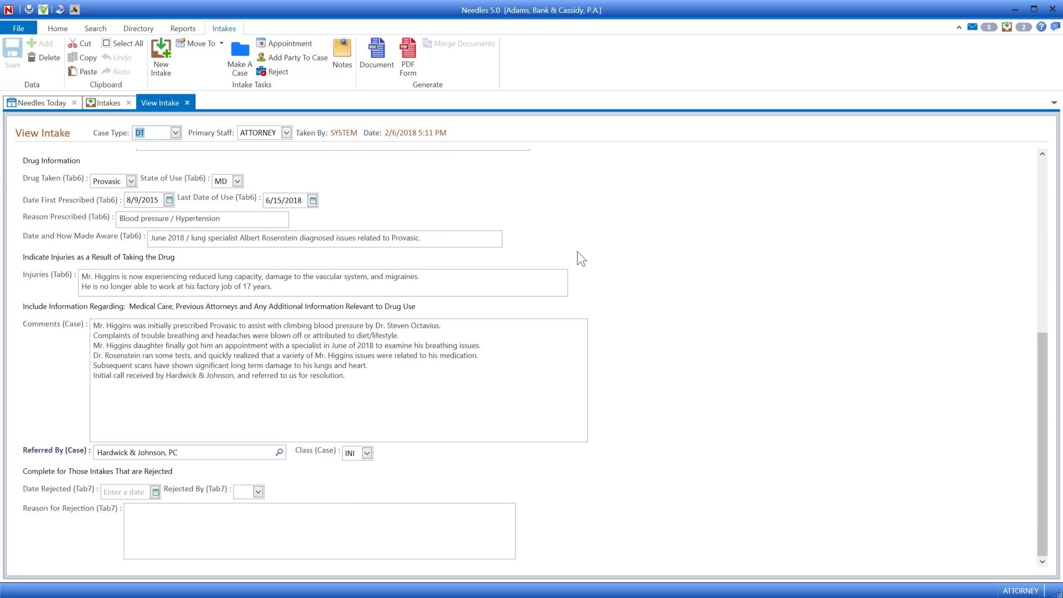
scroll(578, 257, up, 6)
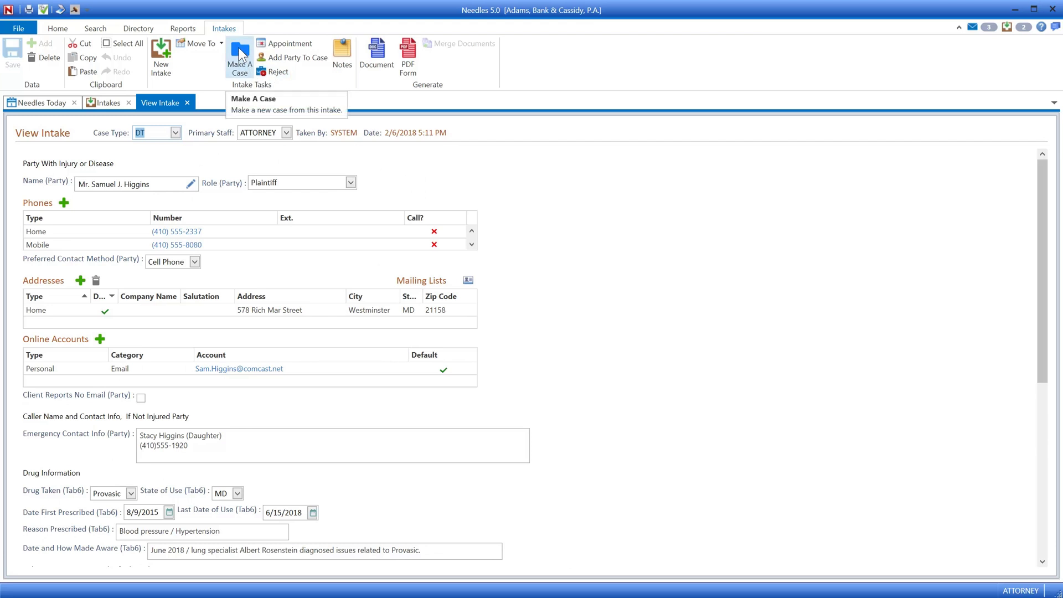
click(240, 53)
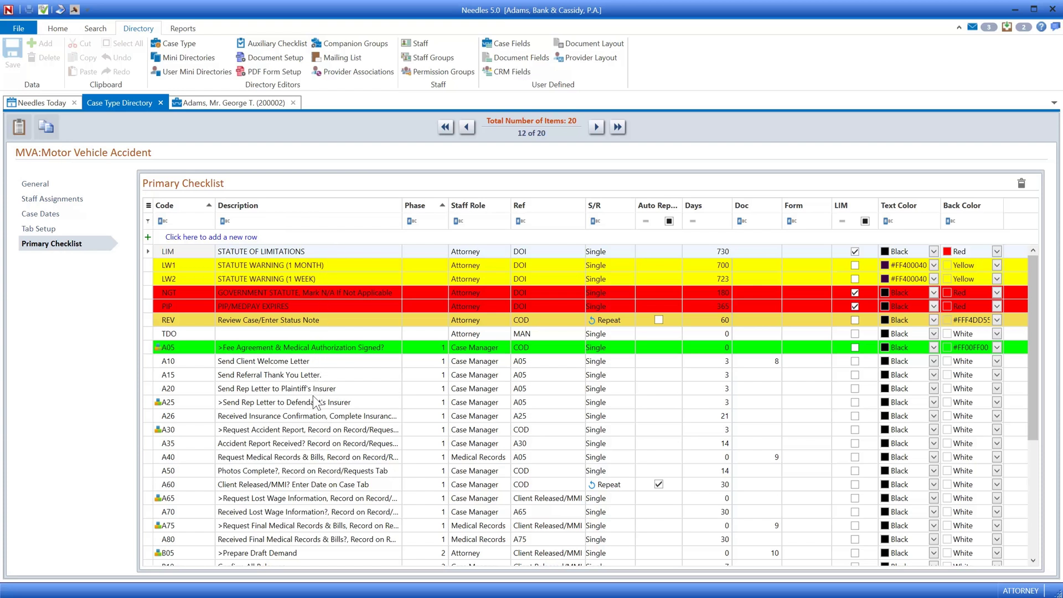
scroll(313, 395, down, 1)
scroll(320, 437, down, 2)
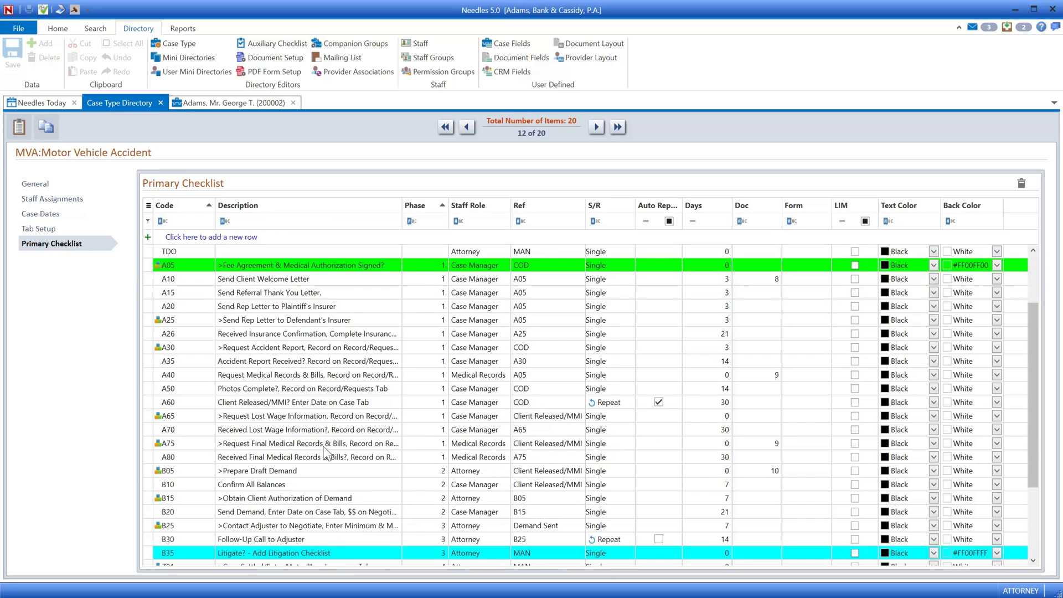
scroll(326, 457, down, 2)
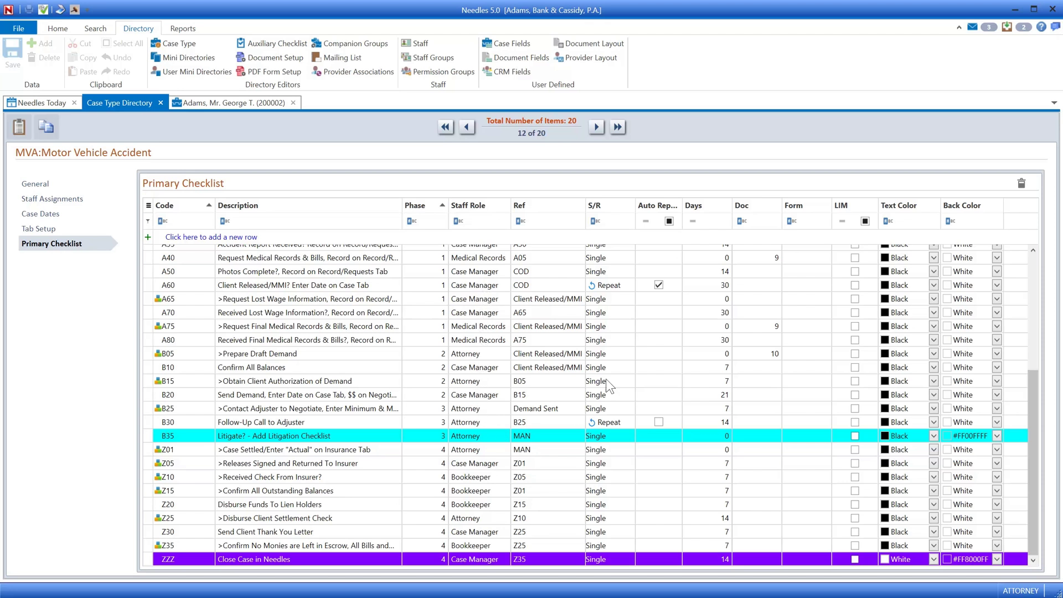
click(756, 357)
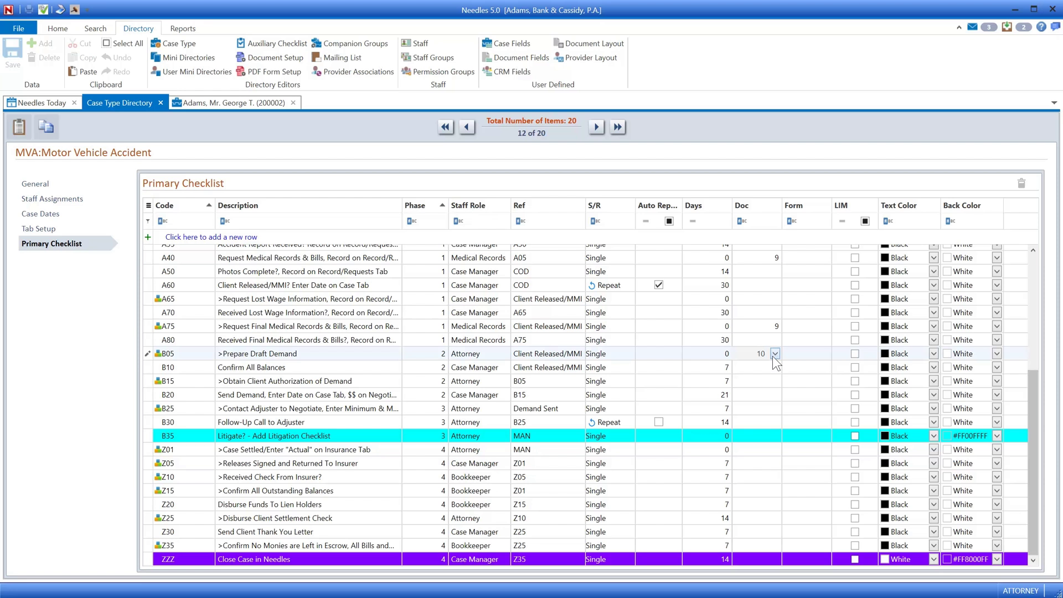
click(773, 356)
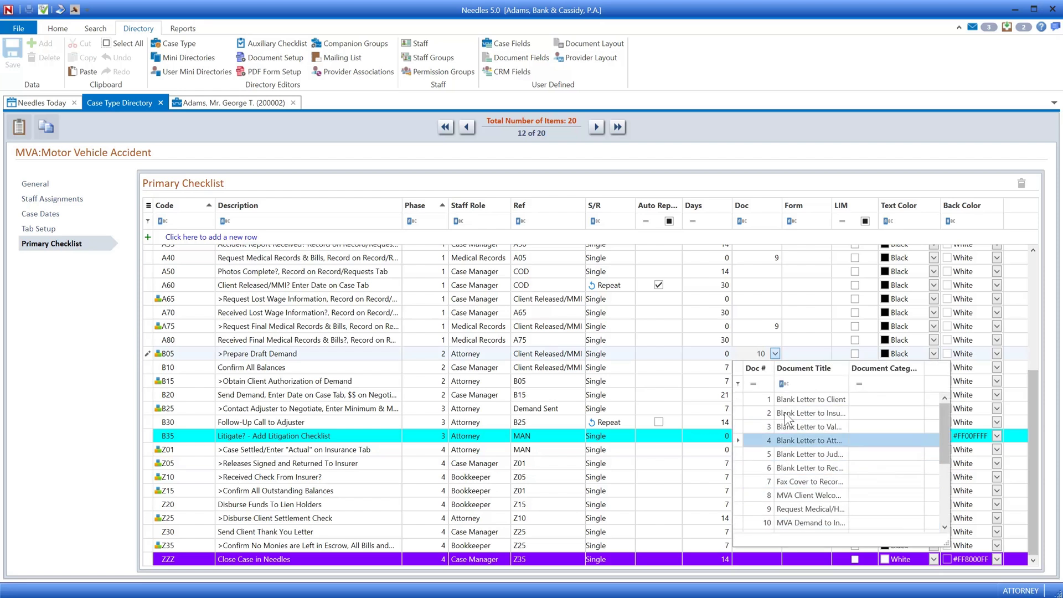
click(774, 353)
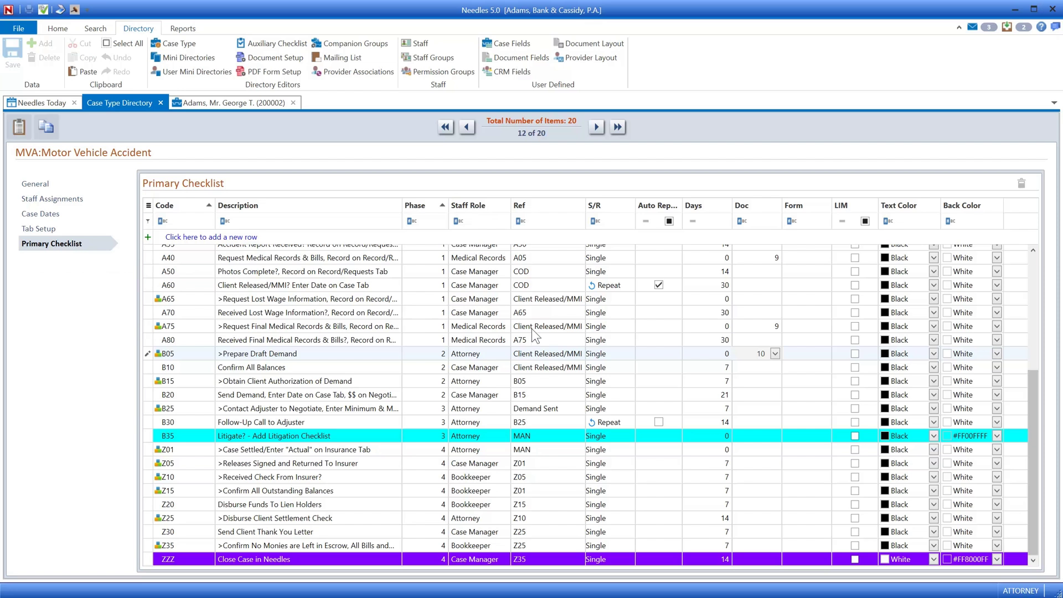
scroll(530, 302, up, 5)
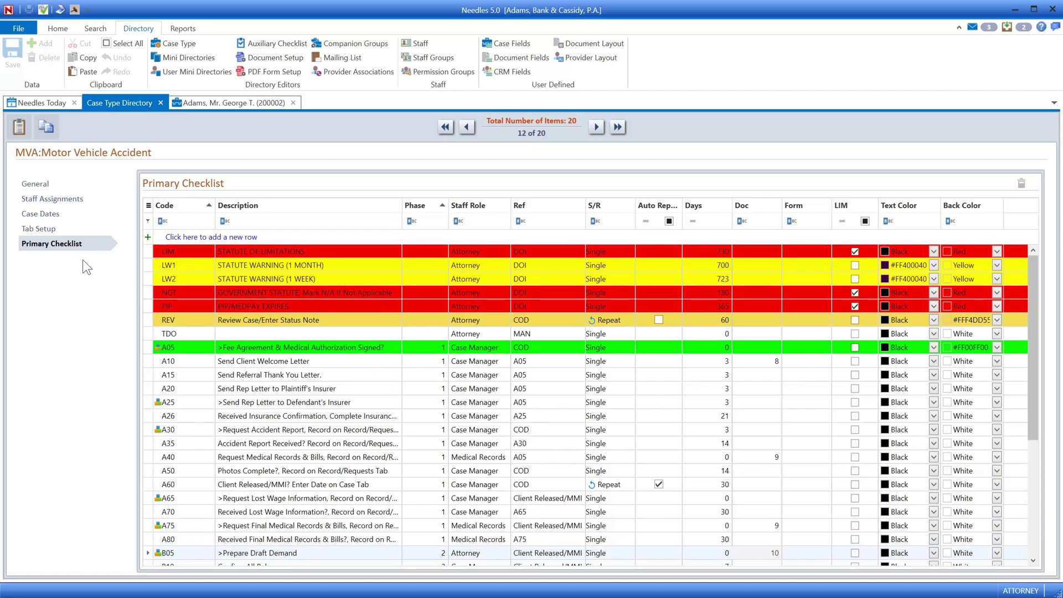
click(161, 103)
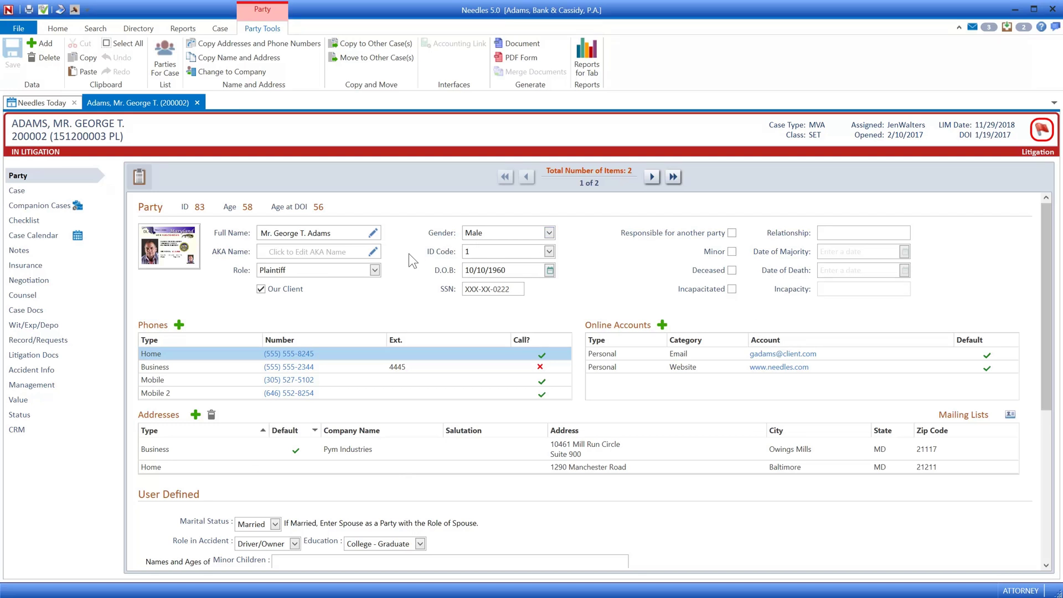
Bring up Contact Options for the client's Mobile 2 number on the Party page.
scroll(411, 275, down, 7)
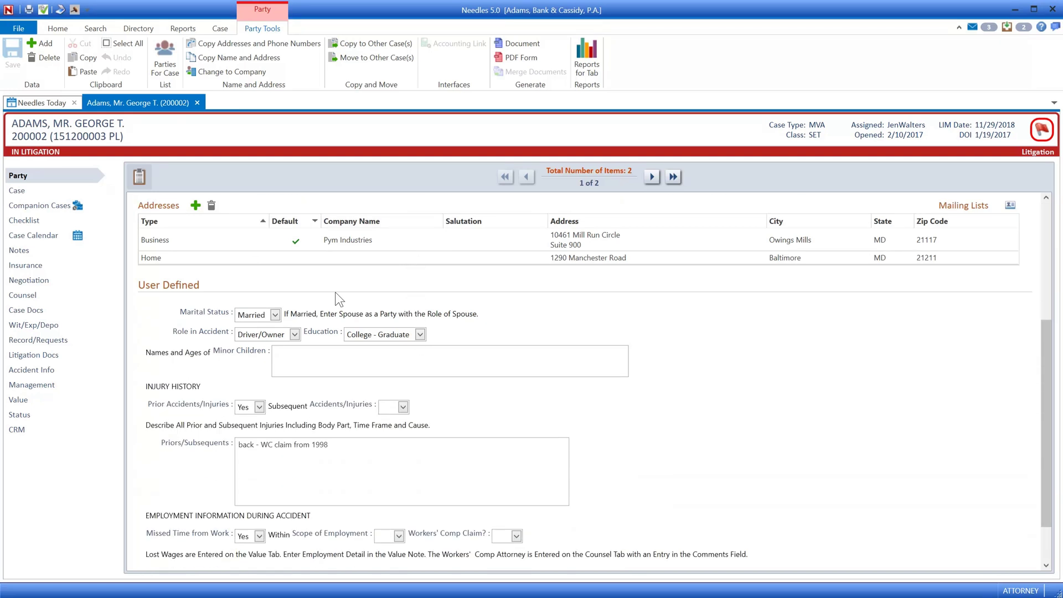
scroll(339, 299, up, 4)
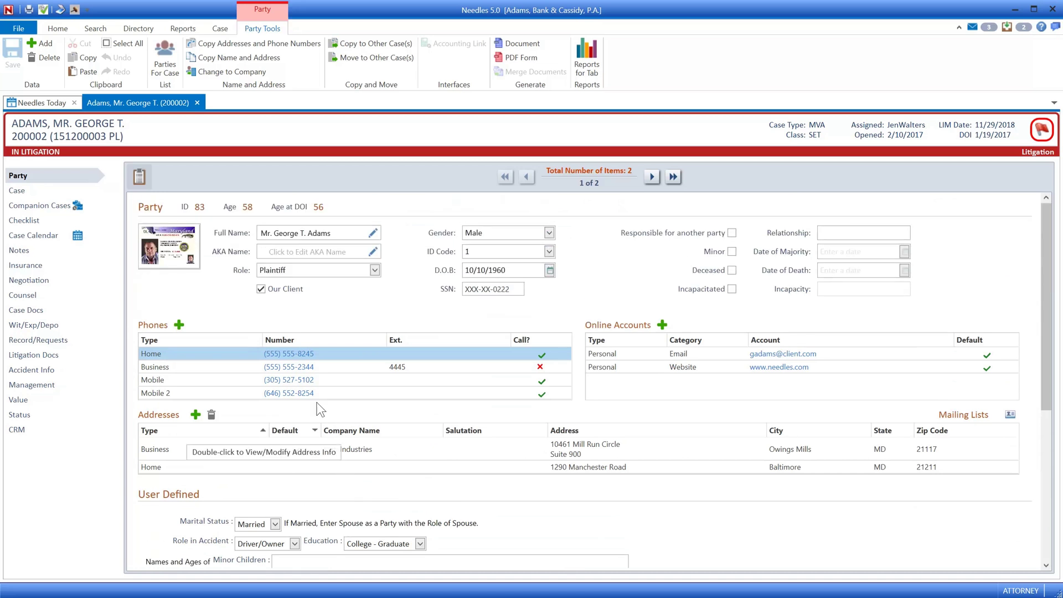
click(293, 393)
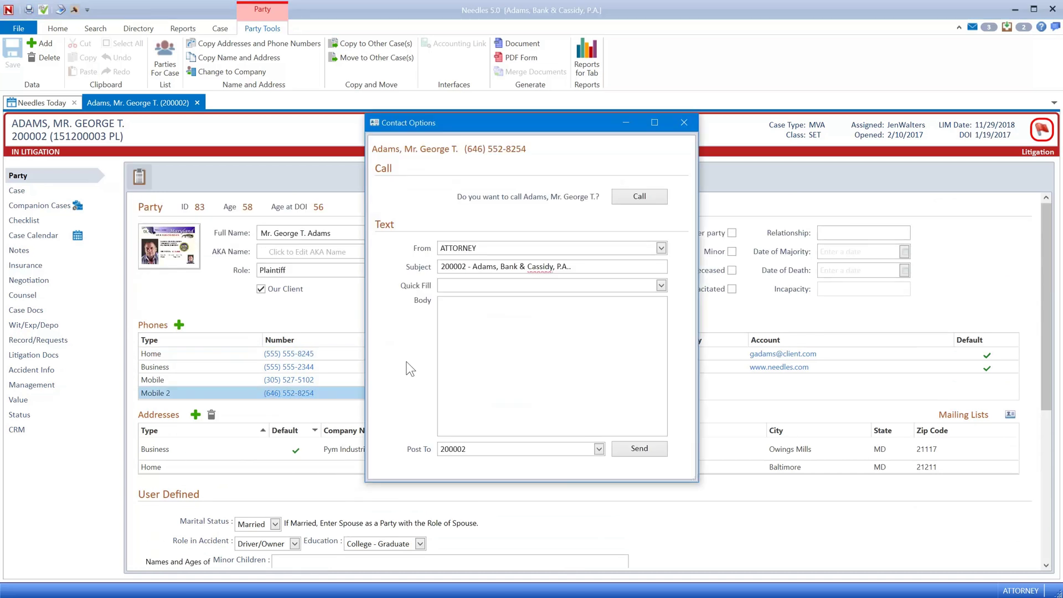
Send the Please Call quick-fill text to the client's Mobile 2 number, then view case details.
click(660, 285)
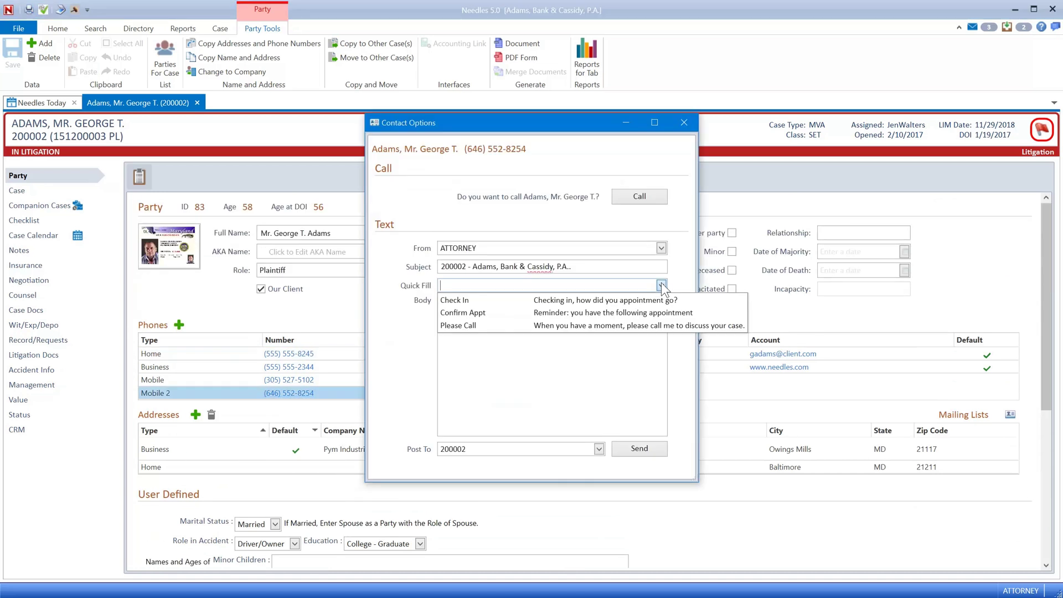
click(637, 326)
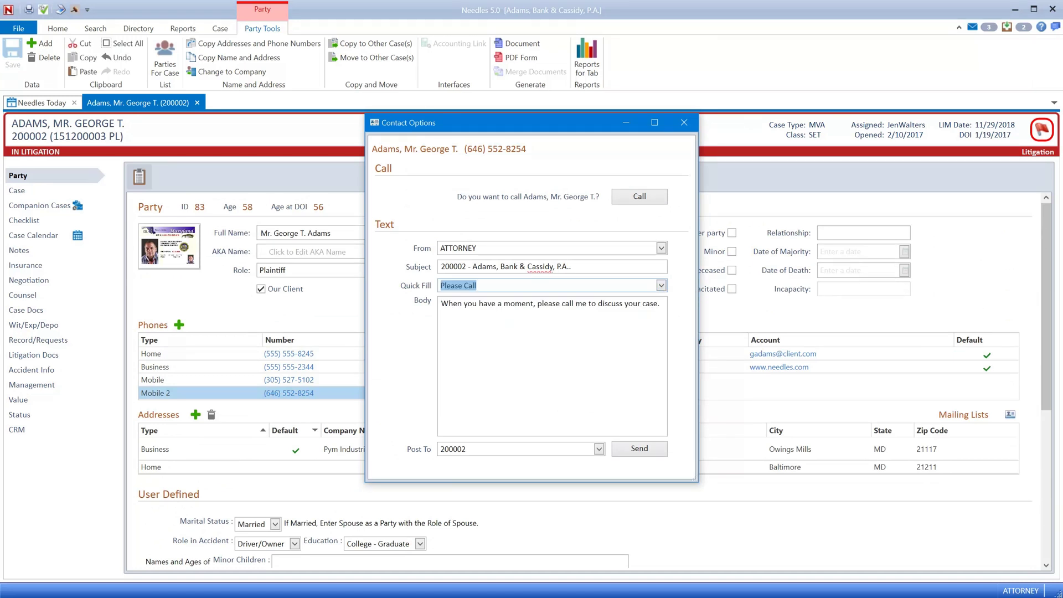
click(639, 449)
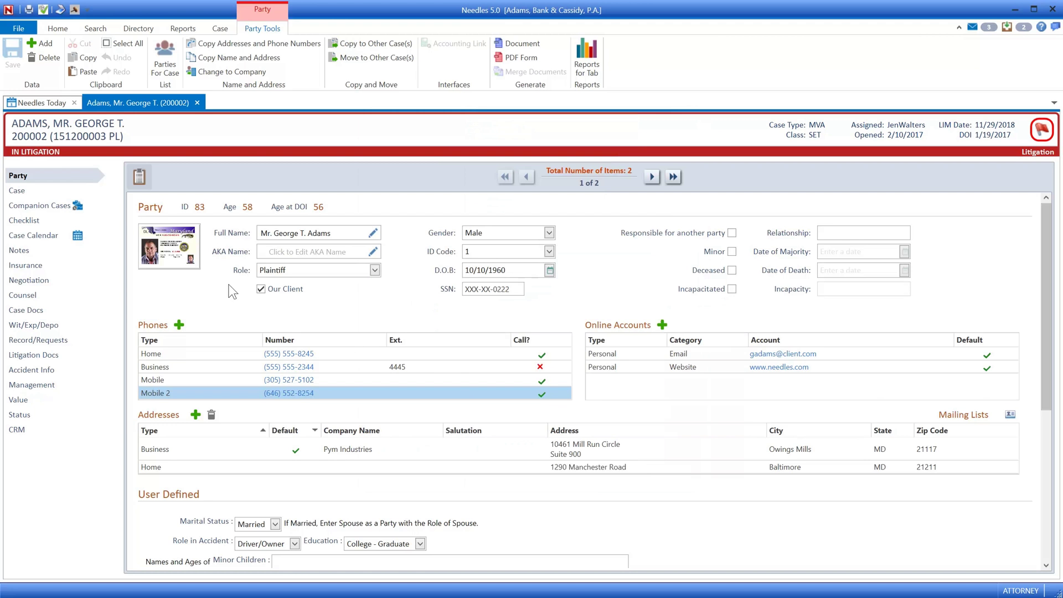
click(17, 190)
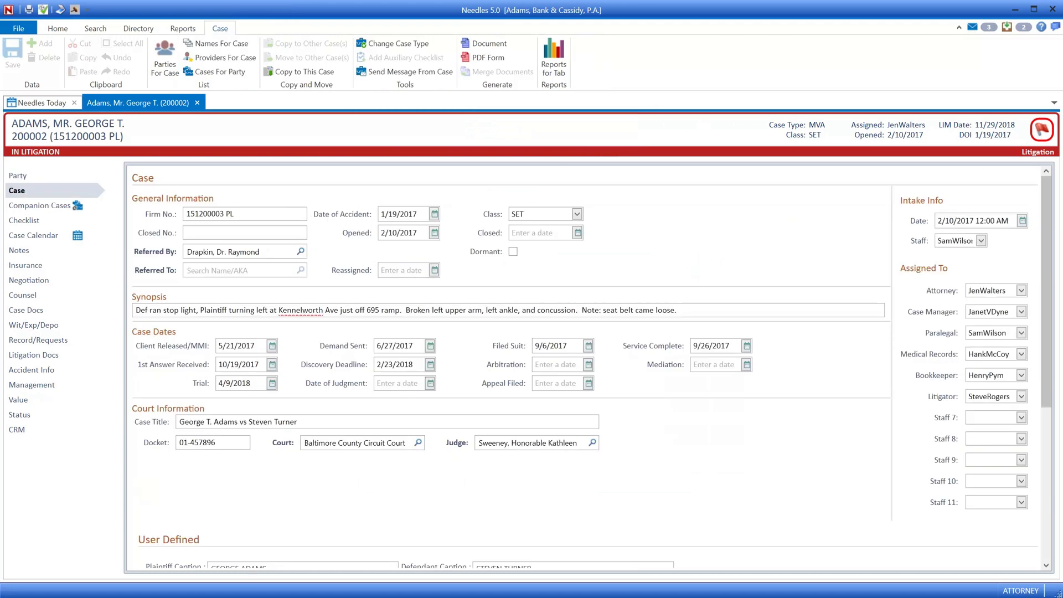
Go from the case synopsis to Notes, where the text is logged as entry 33 (Text Message).
click(353, 310)
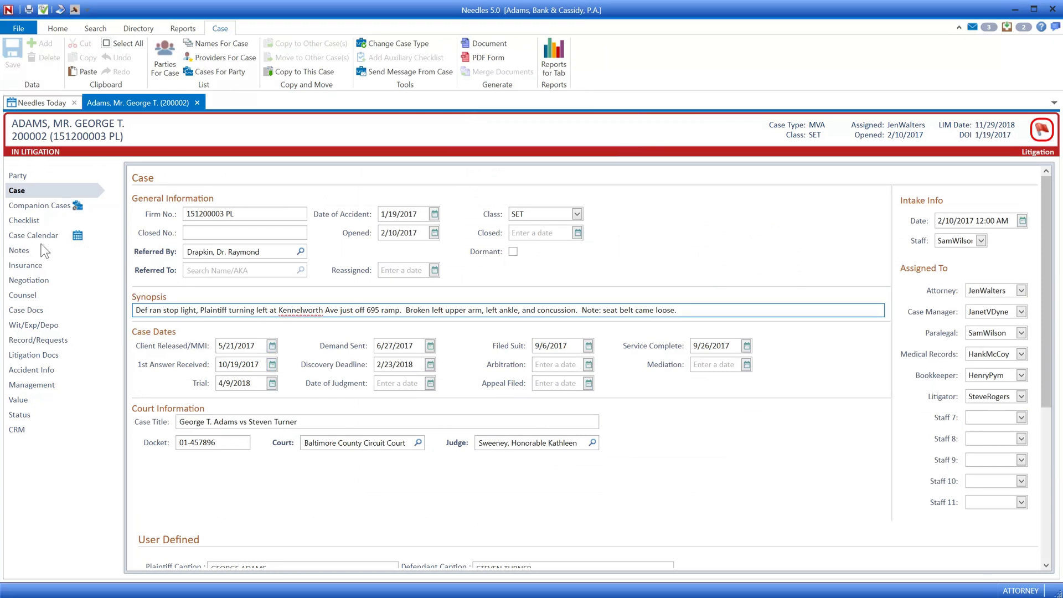
click(20, 251)
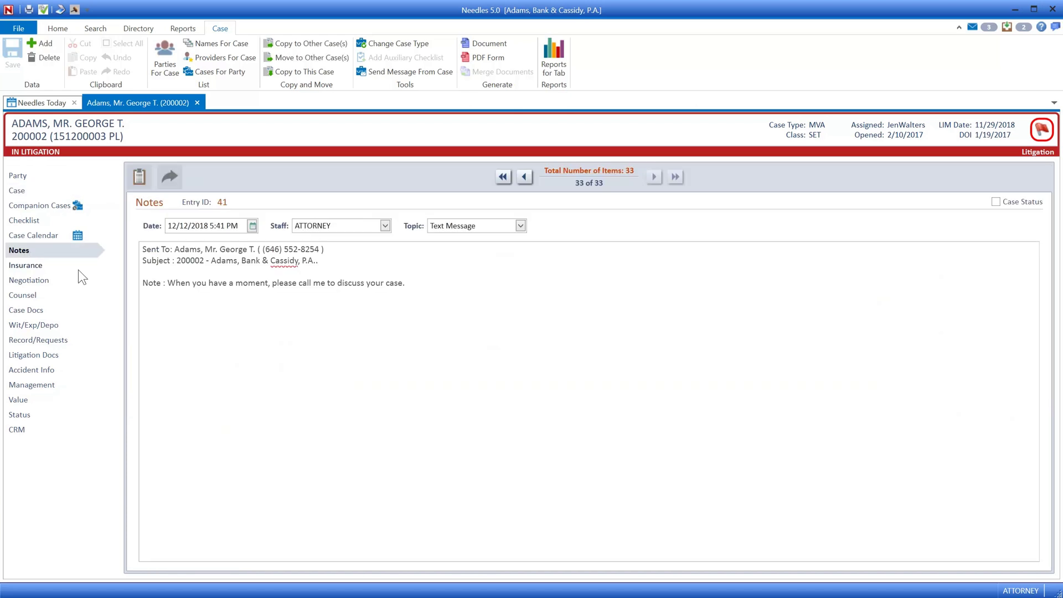
In the all-notes list, try a Staff filter of 'j', clear it, and turn on the Search Panel.
click(139, 177)
scroll(265, 266, up, 3)
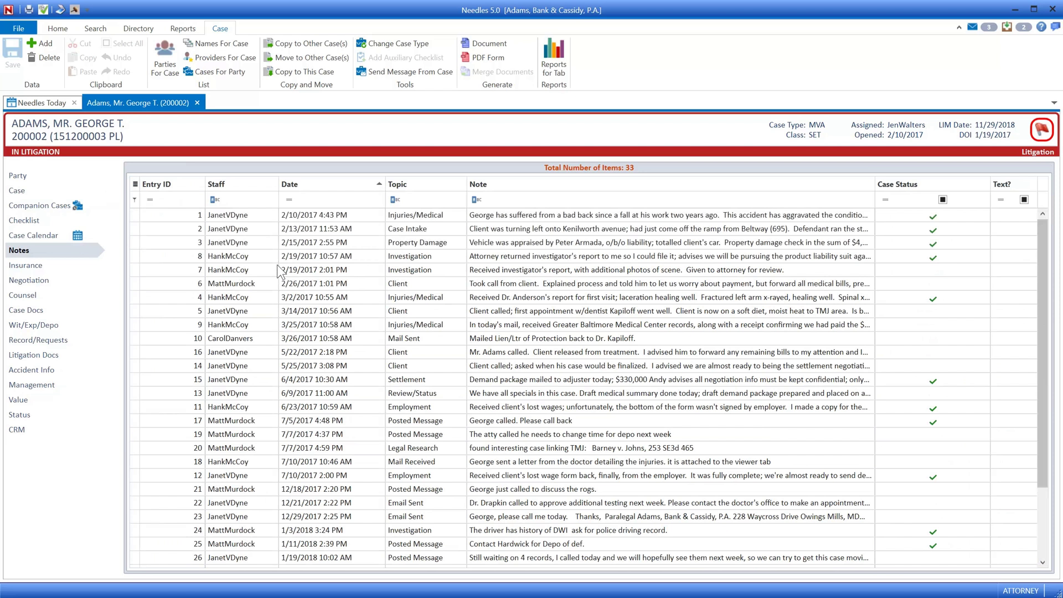
click(244, 199)
text(ja)
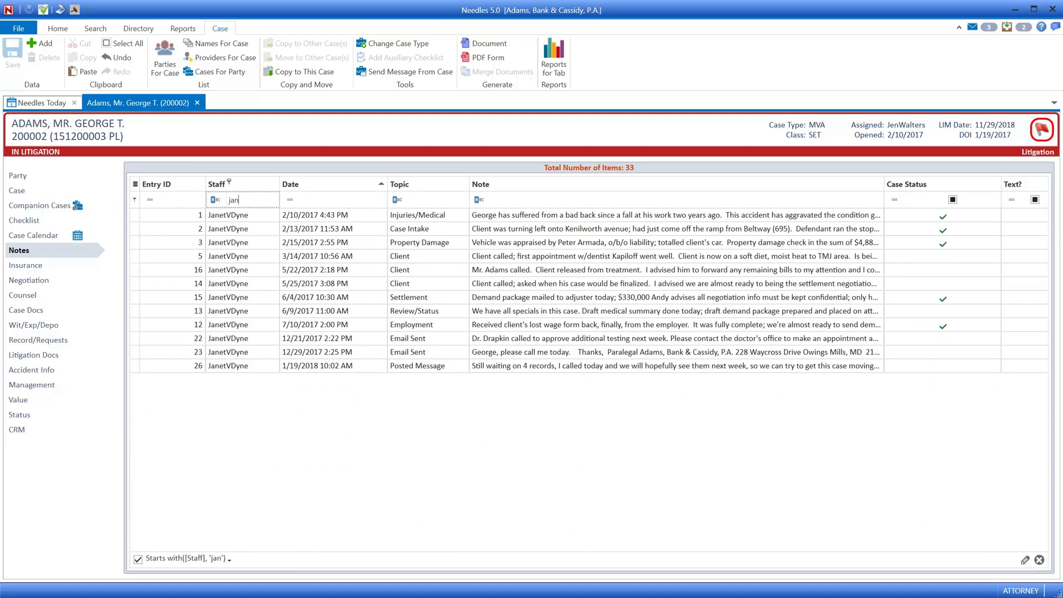
key(BackSpace)
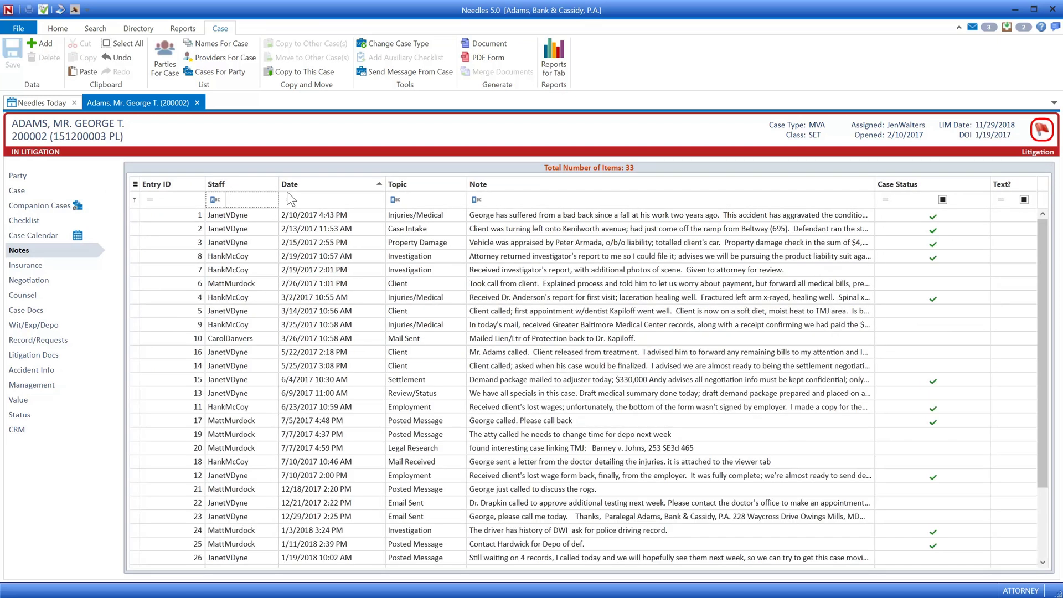
right_click(309, 185)
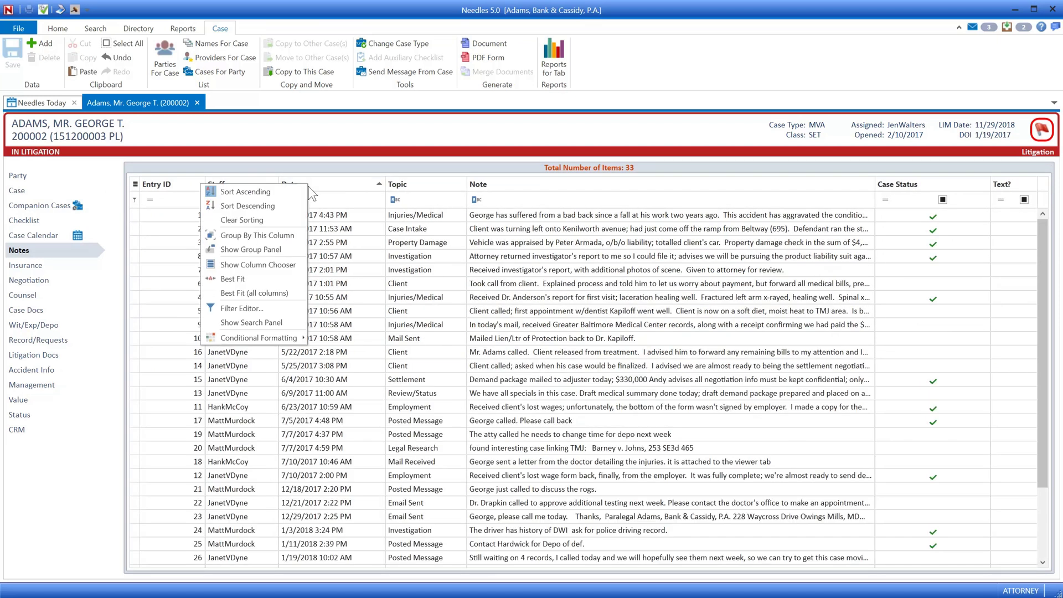
click(255, 322)
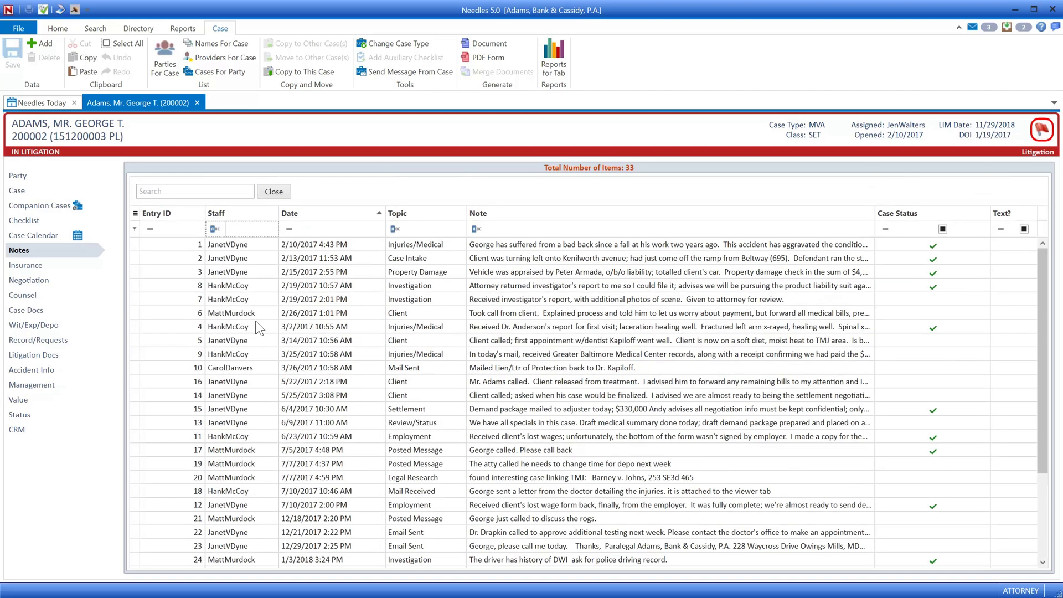
Look over the case's Insurance page, then show its Value list of 40 entries.
click(25, 265)
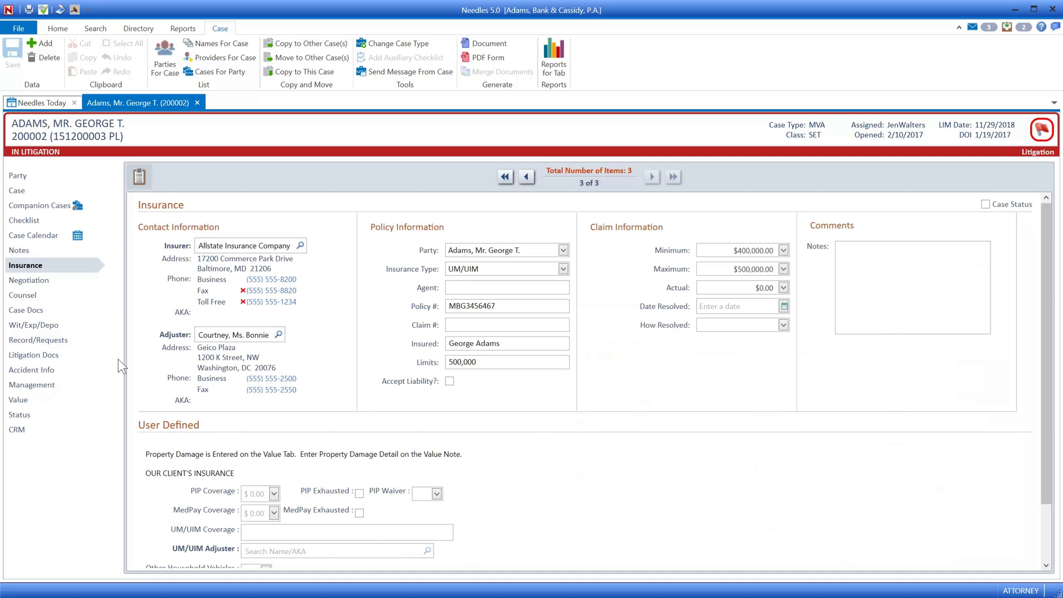
click(75, 402)
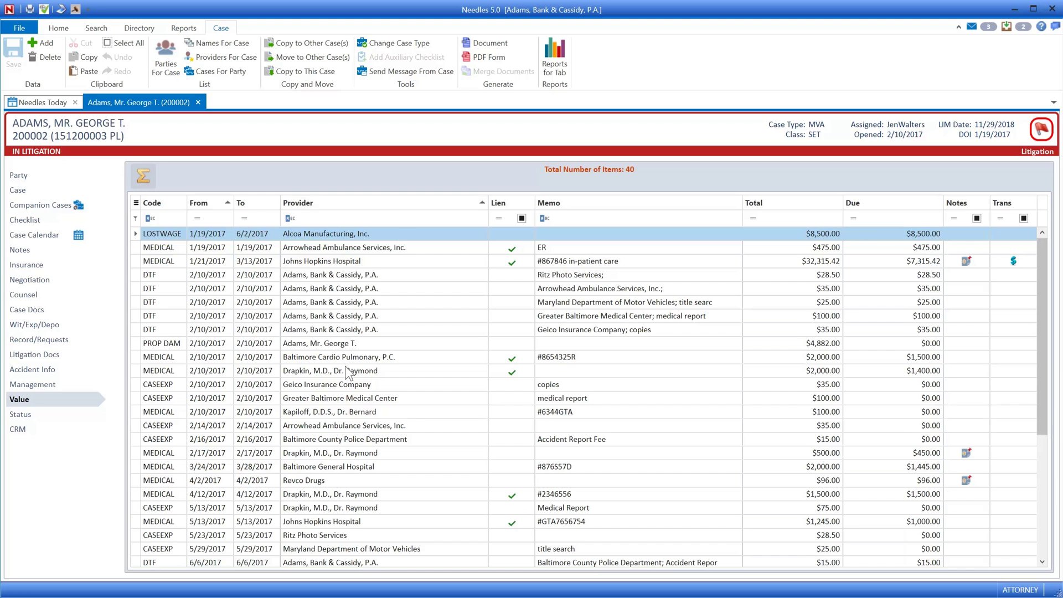
Inspect the Johns Hopkins Hospital value item, then review and close the Value Subtotals.
double_click(348, 263)
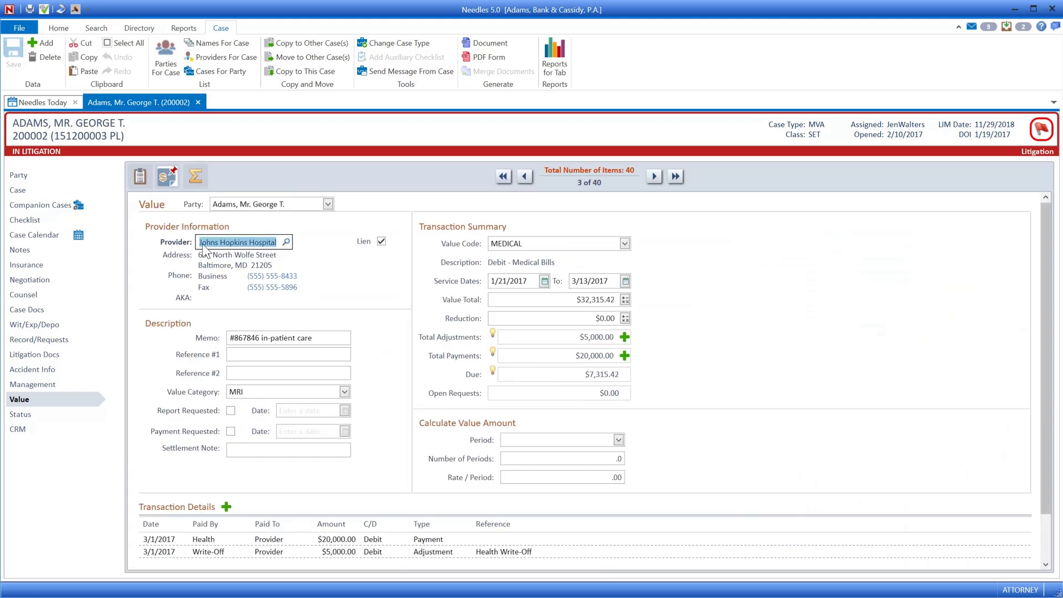
click(145, 178)
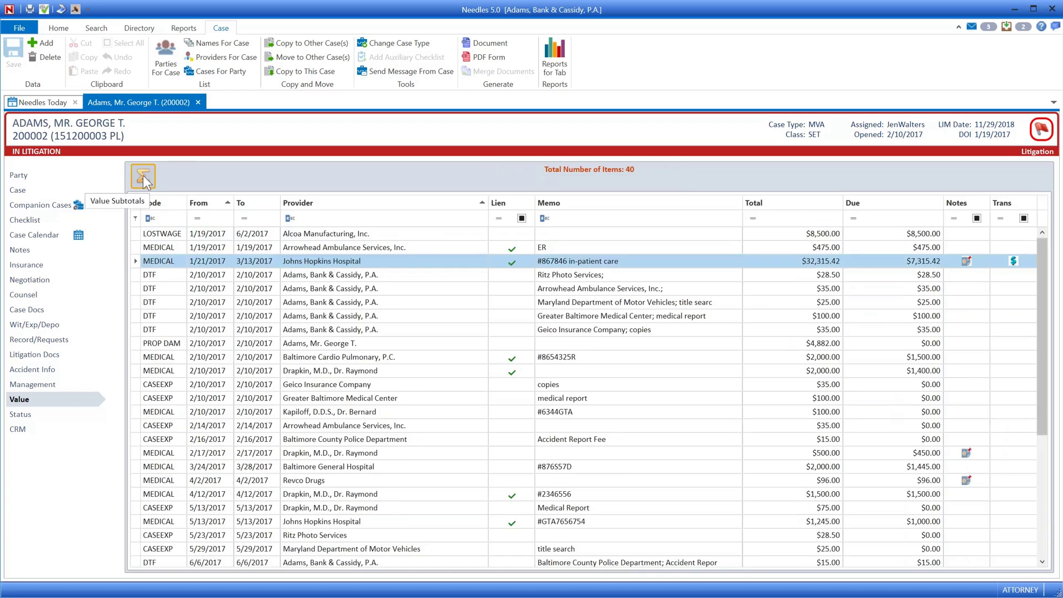
click(142, 175)
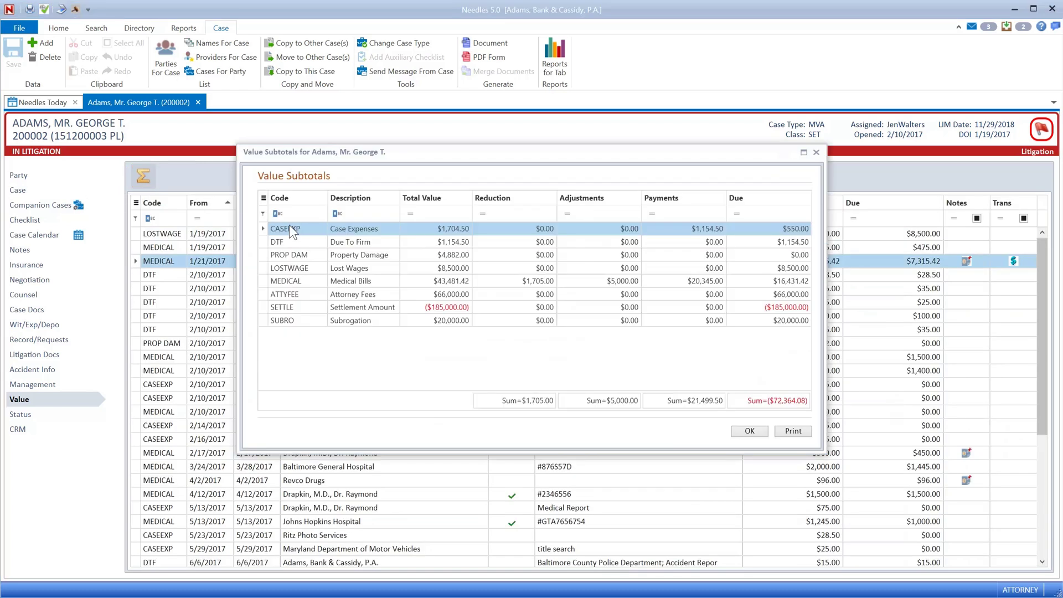
click(748, 430)
Run the Settlement Memo - Standard (by Provider) report from the value reports list.
click(552, 72)
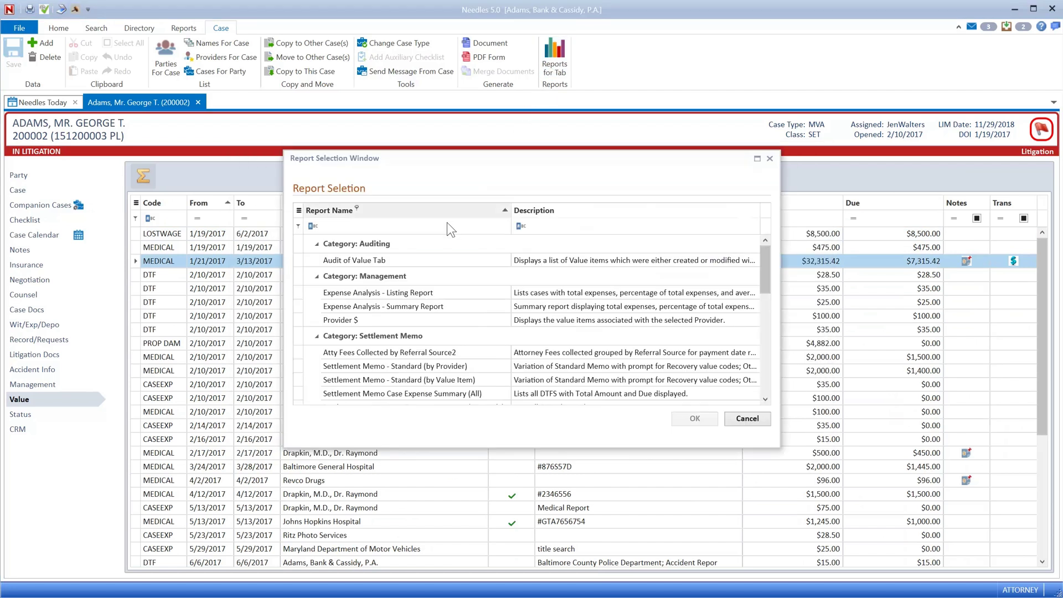
scroll(387, 332, down, 1)
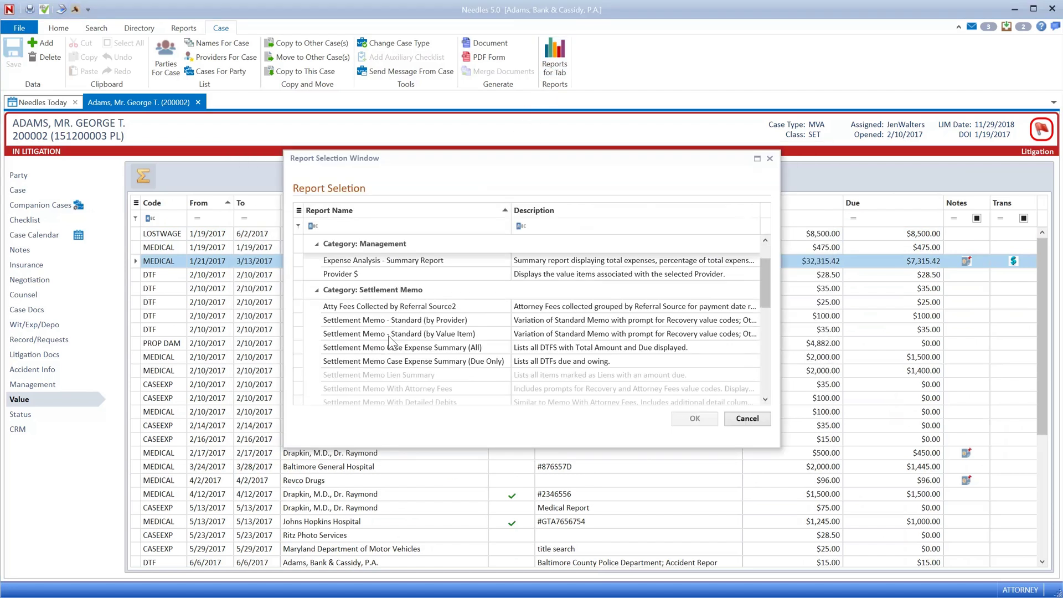
double_click(412, 321)
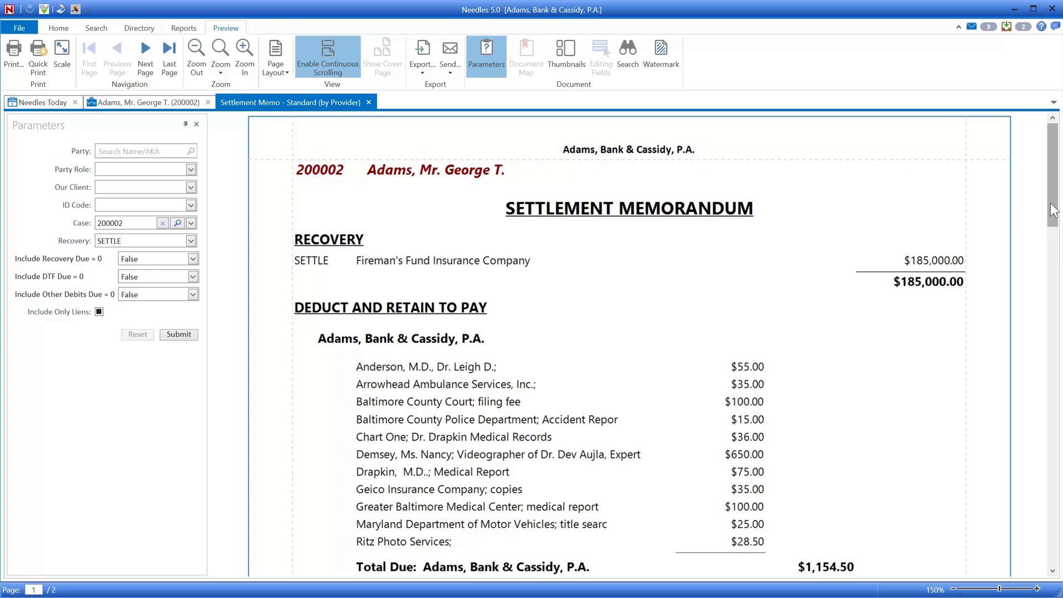
Scroll to page 2 of the settlement memo preview, then close the memo.
drag(1048, 213, 985, 154)
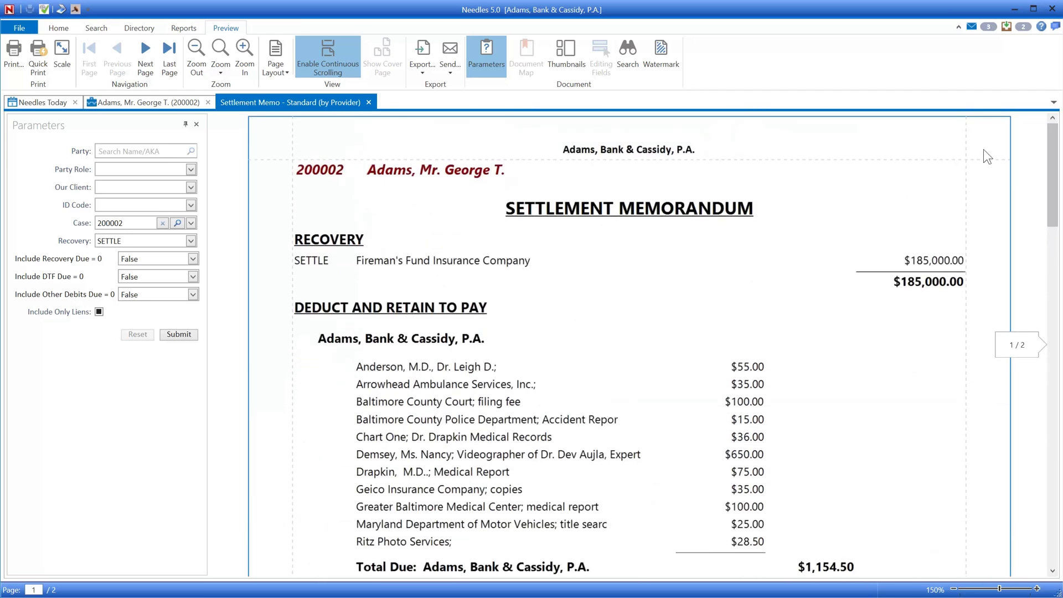
click(368, 102)
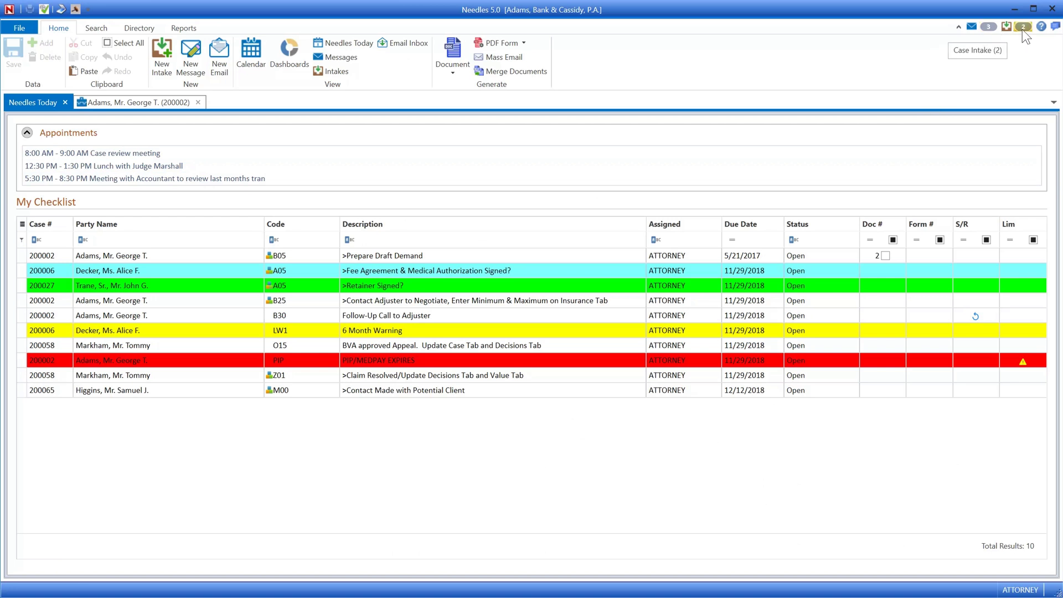
Leave status and ATTORNEY assignment unchanged, tick Prepare Draft Demand as Done, and save.
click(852, 331)
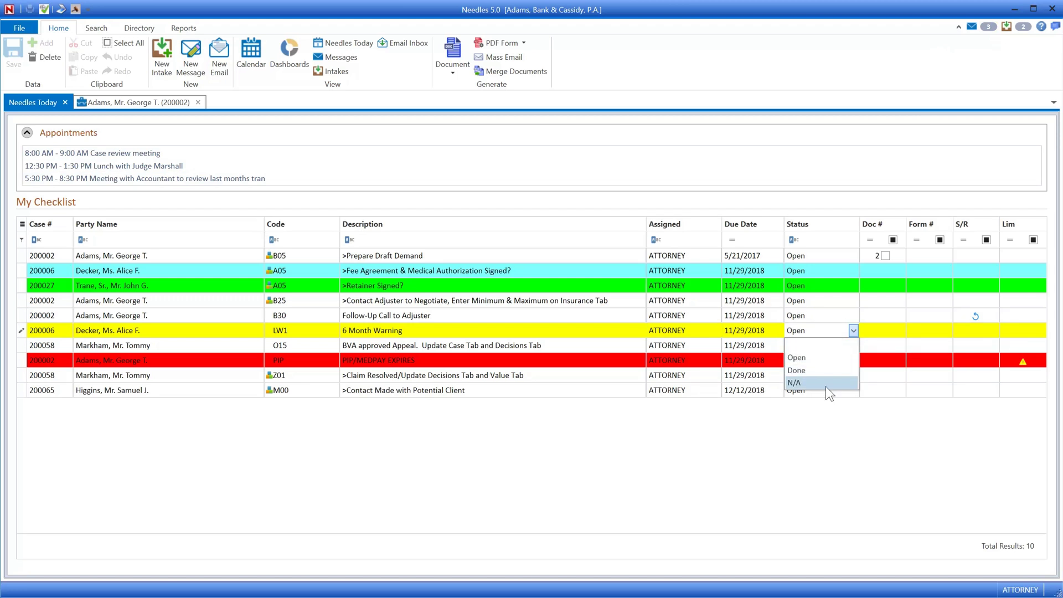
click(714, 285)
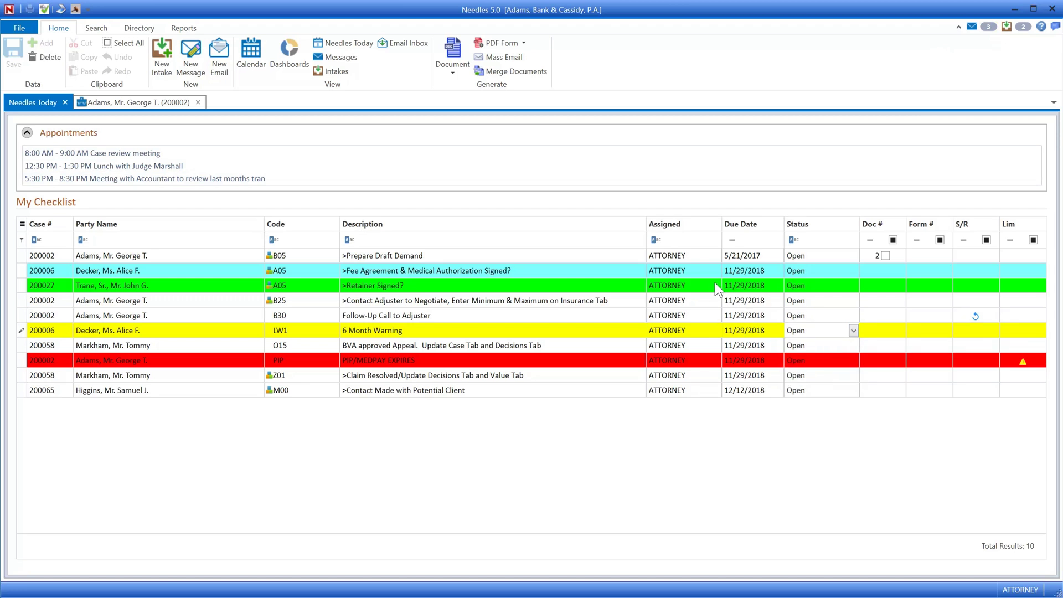
click(715, 285)
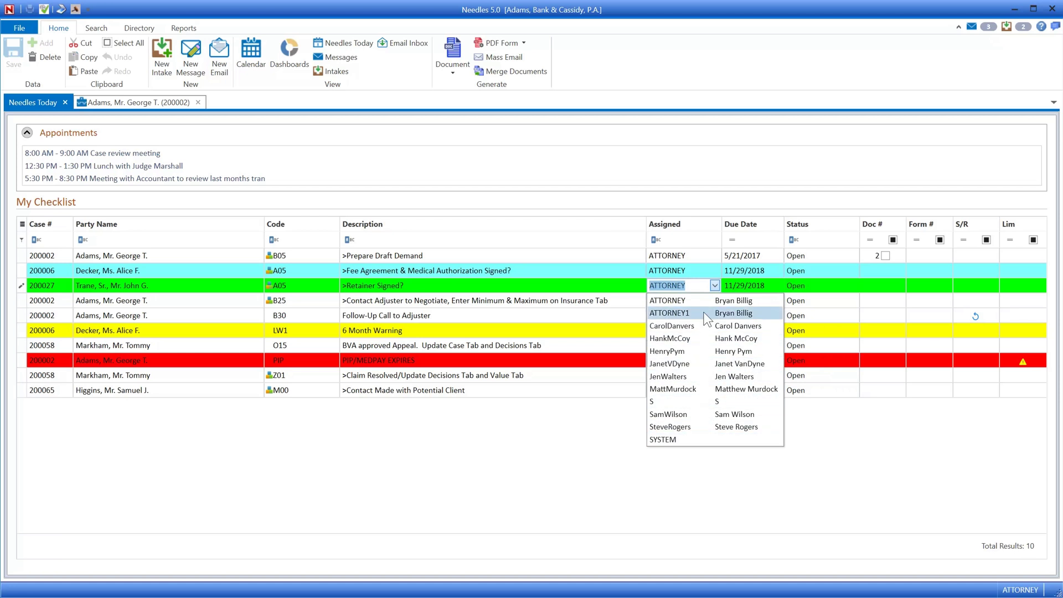
click(714, 285)
click(886, 256)
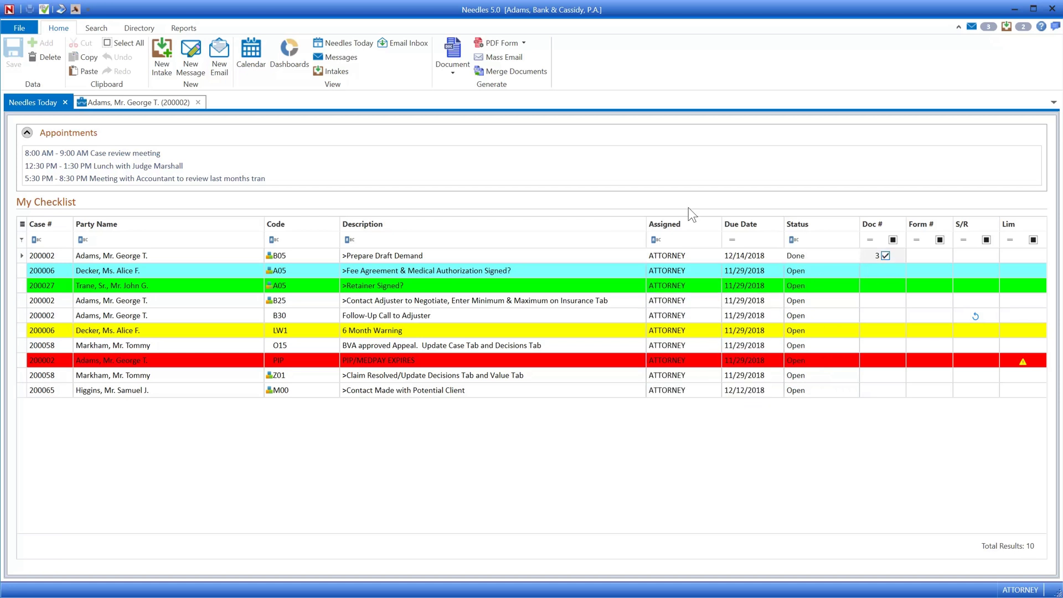
click(14, 62)
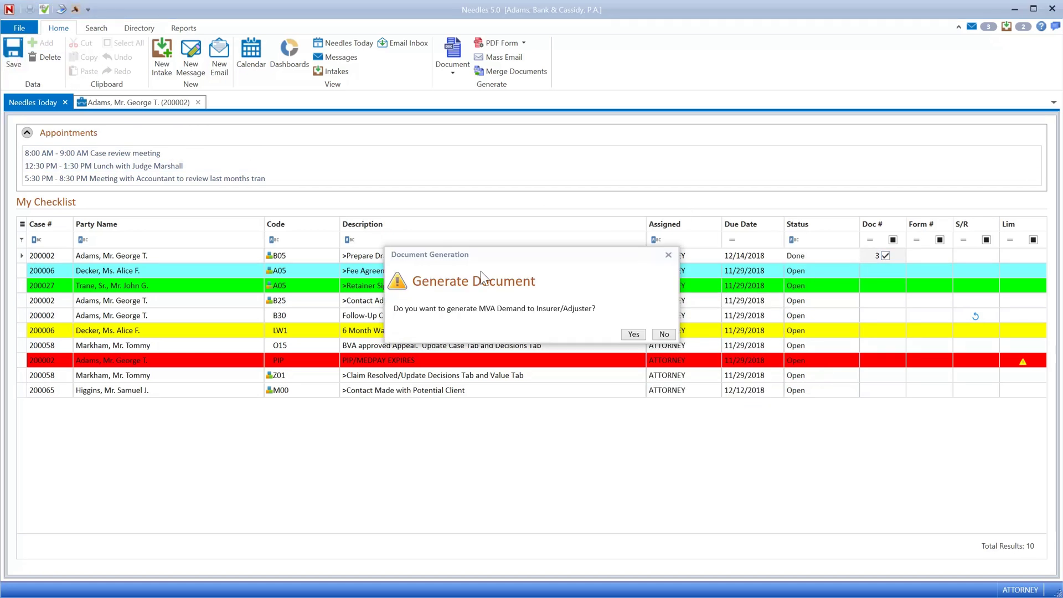
Generate the MVA Demand to Insurer/Adjuster letter in Word, then minimize Word.
click(630, 334)
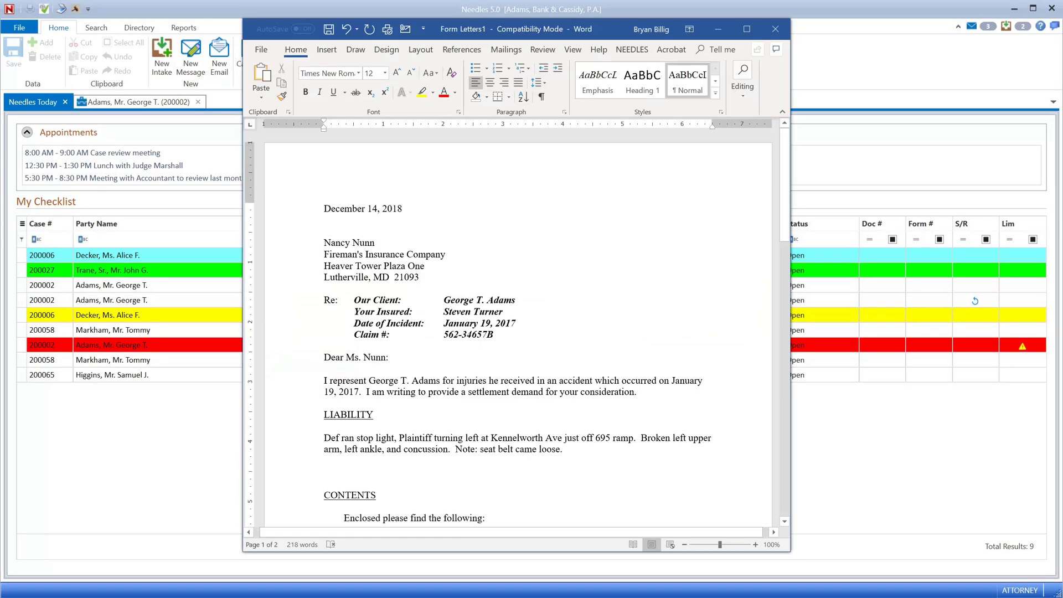
click(720, 29)
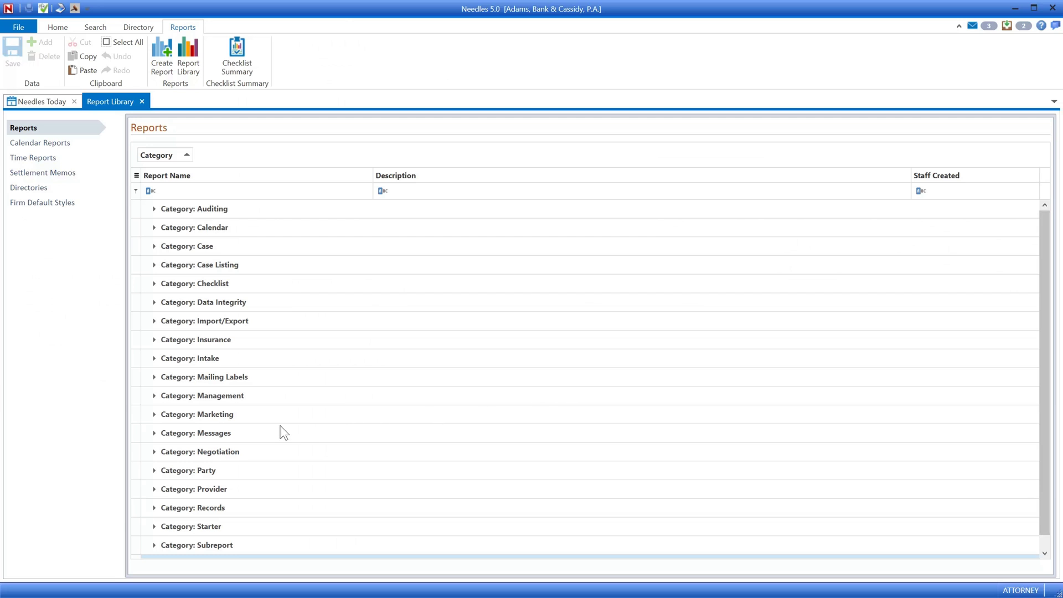
Browse the Marketing and Value report categories in the Report Library.
click(154, 413)
scroll(291, 364, down, 2)
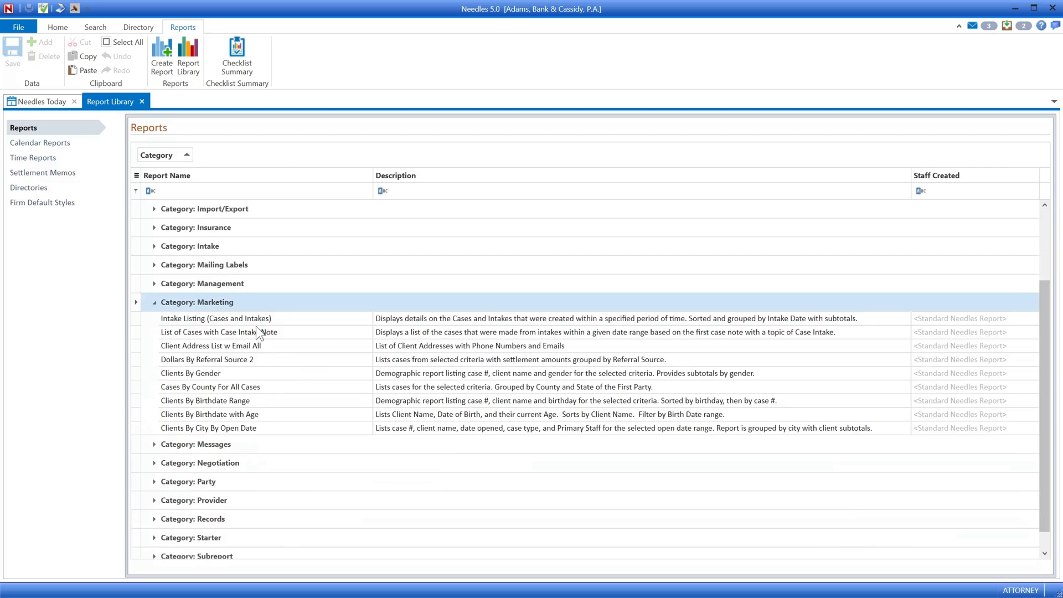
scroll(257, 388, down, 1)
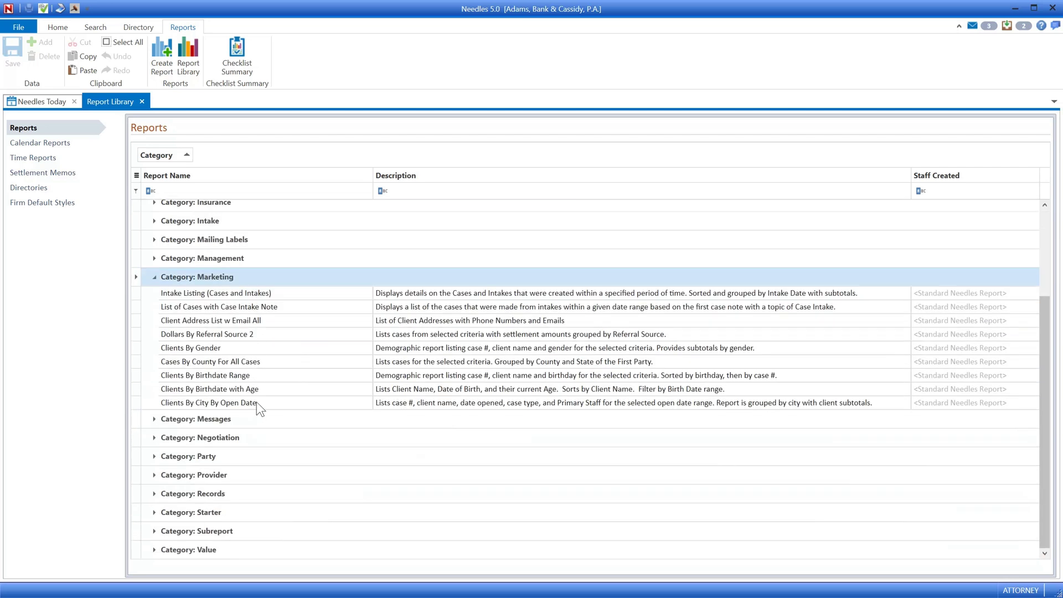
click(155, 549)
scroll(263, 450, down, 5)
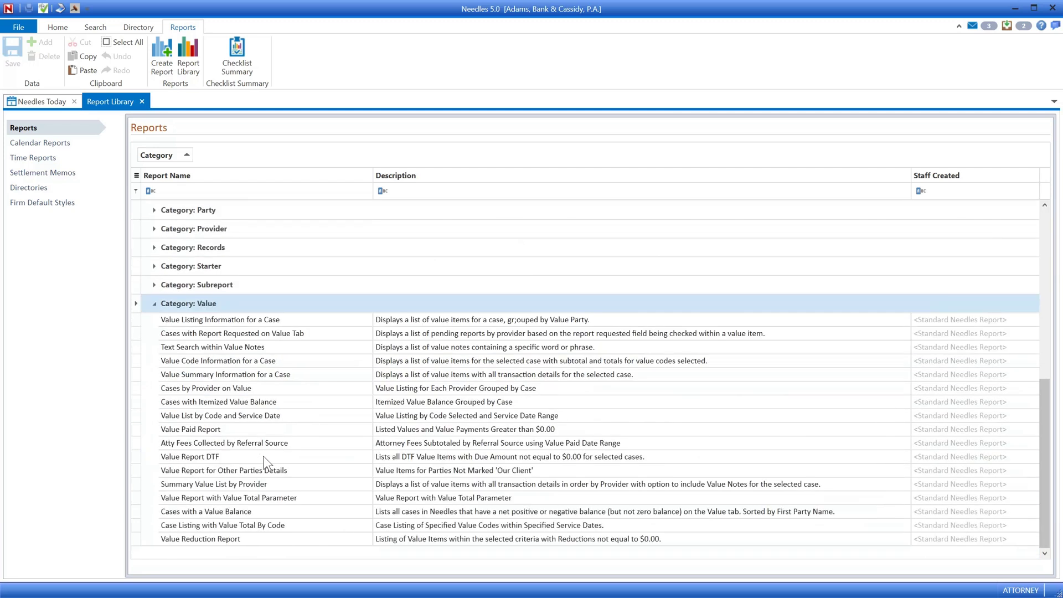
scroll(266, 454, up, 10)
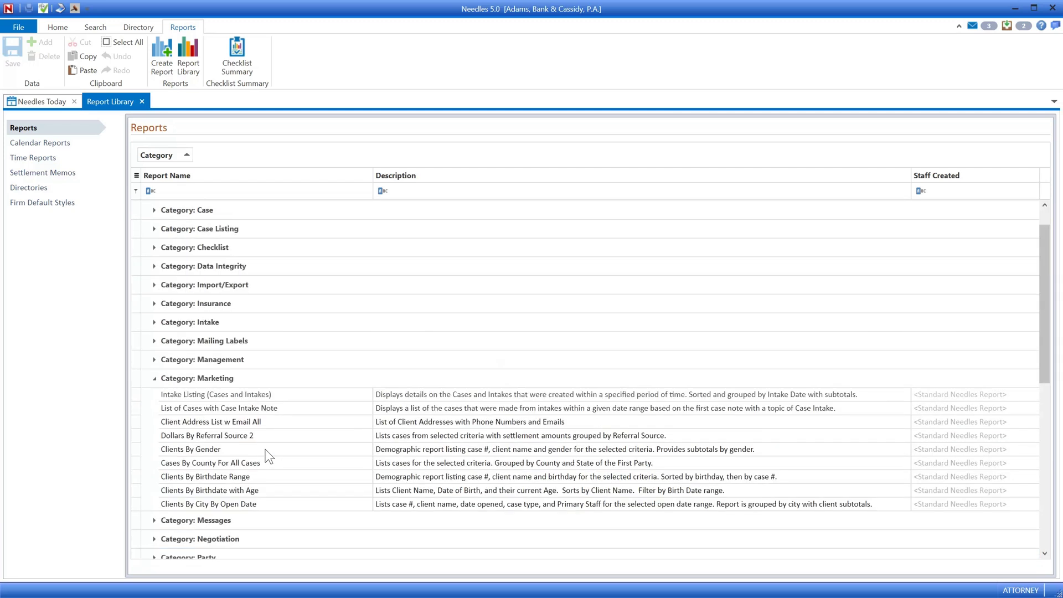
Open CHART - Settlement $ by Staff from Management, showing settlement totals for four staff members.
click(184, 396)
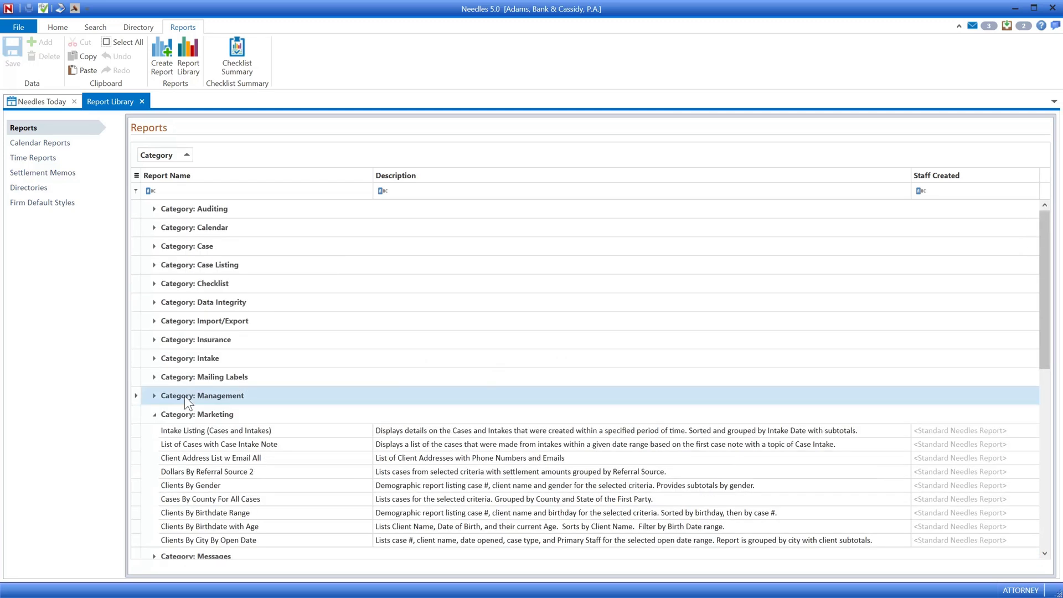
click(154, 396)
scroll(247, 452, down, 2)
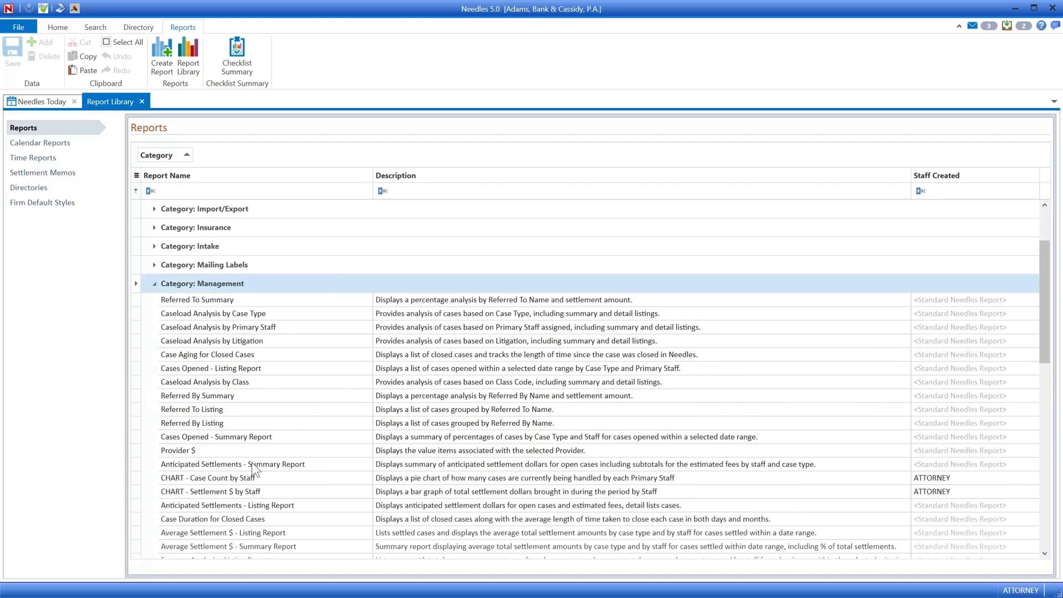
double_click(260, 491)
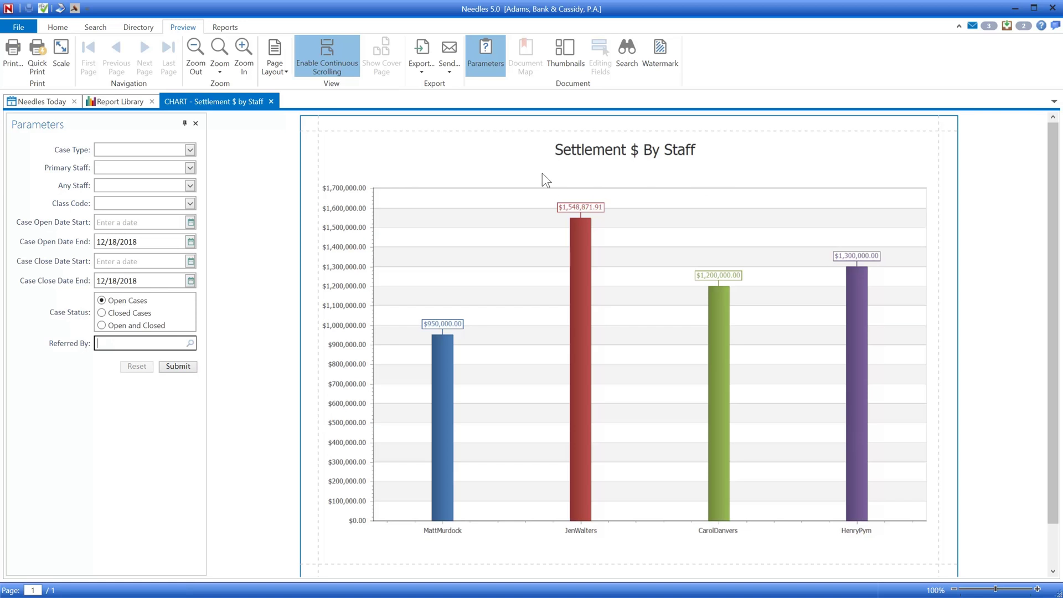
click(57, 27)
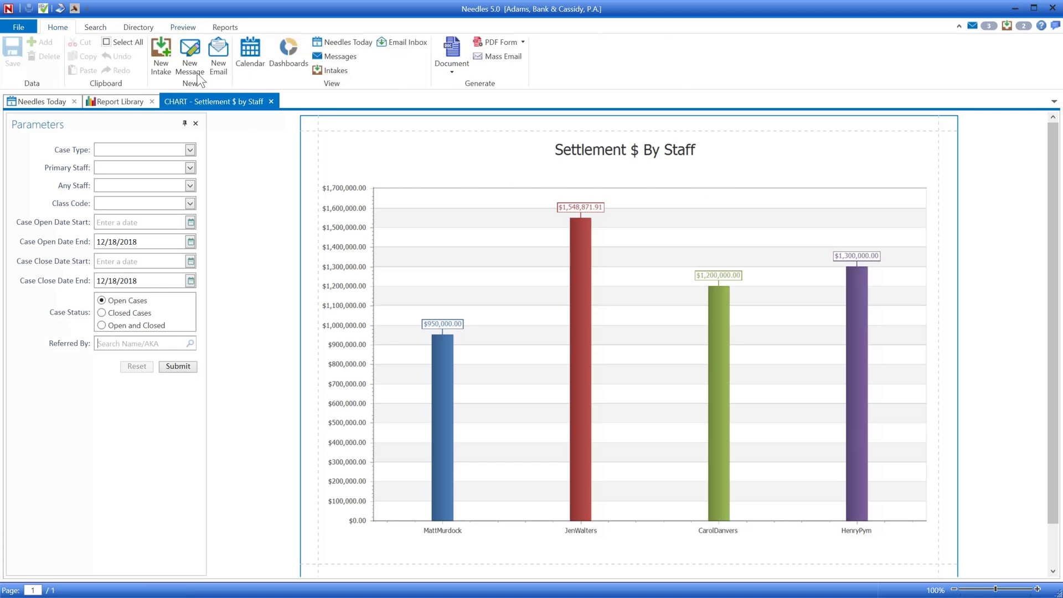
Open the personal DEMO dashboard from the Dashboards list to view its chart tiles.
click(287, 64)
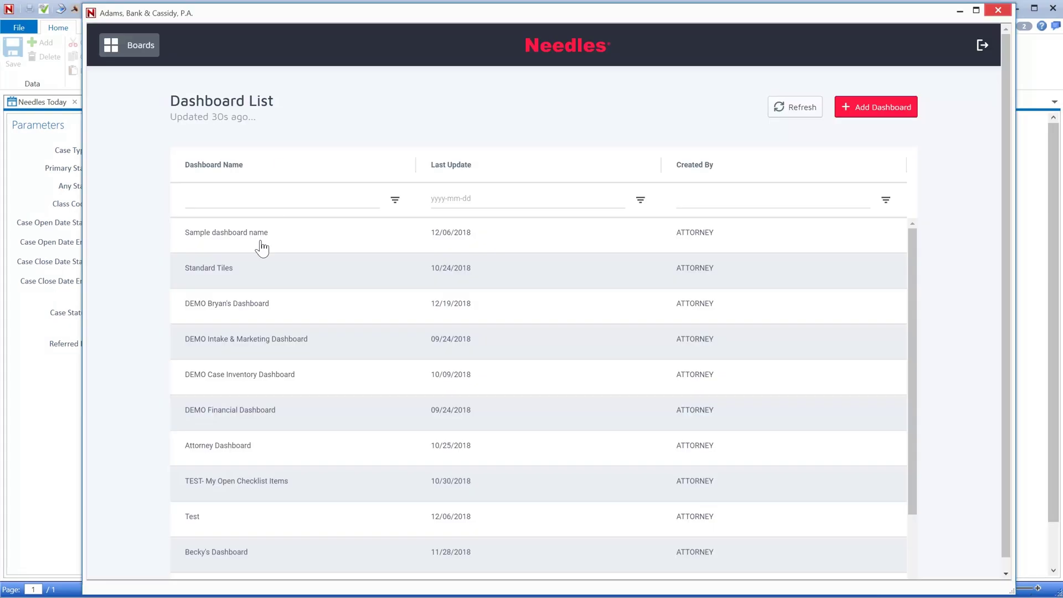
click(251, 310)
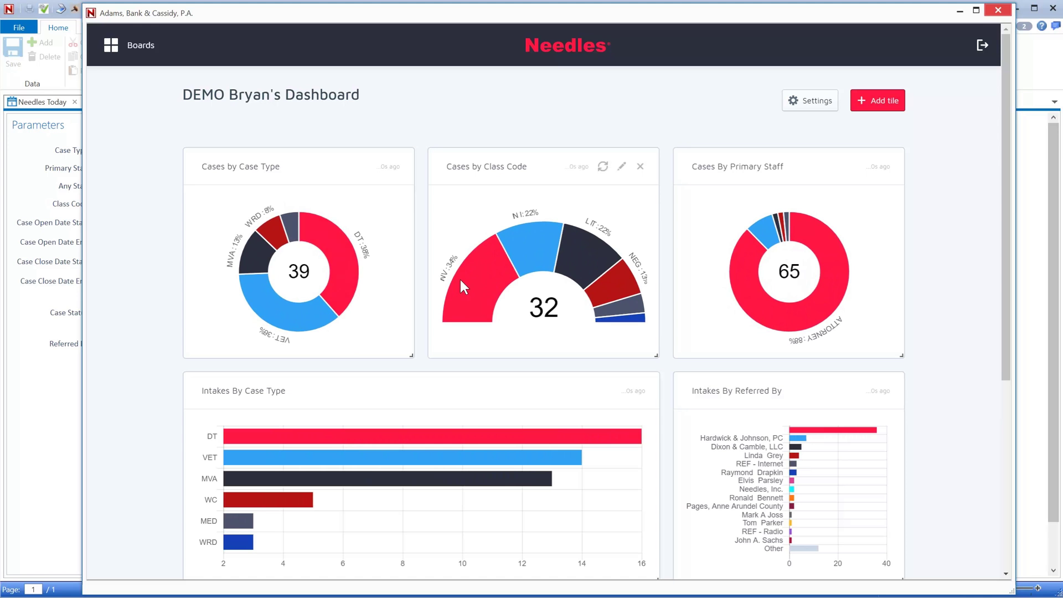
drag(1011, 234, 985, 219)
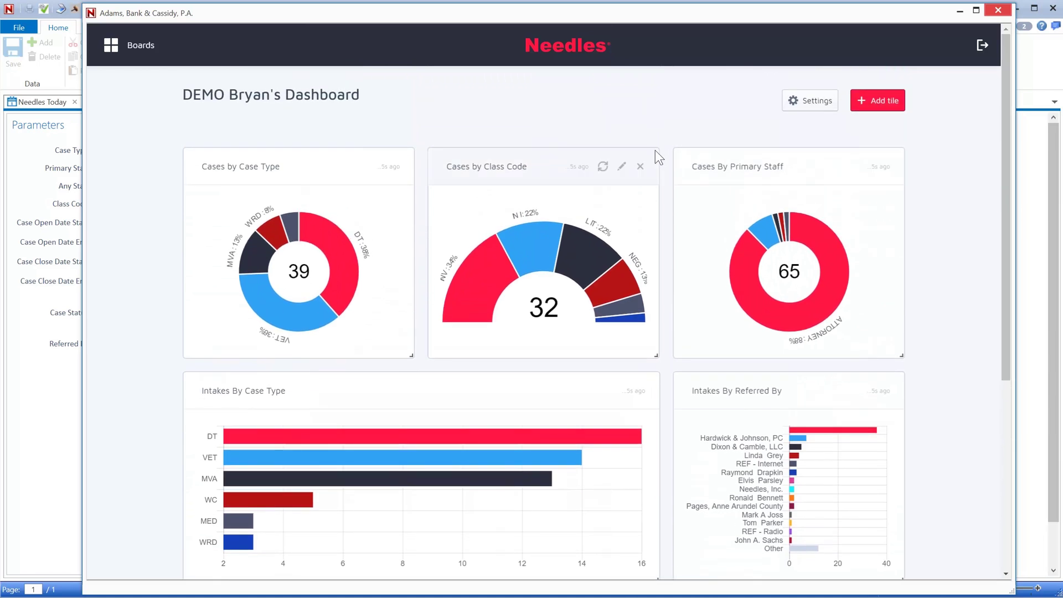
Inspect the Cases by Class Code tile settings without saving, then return to the Dashboard List.
click(619, 166)
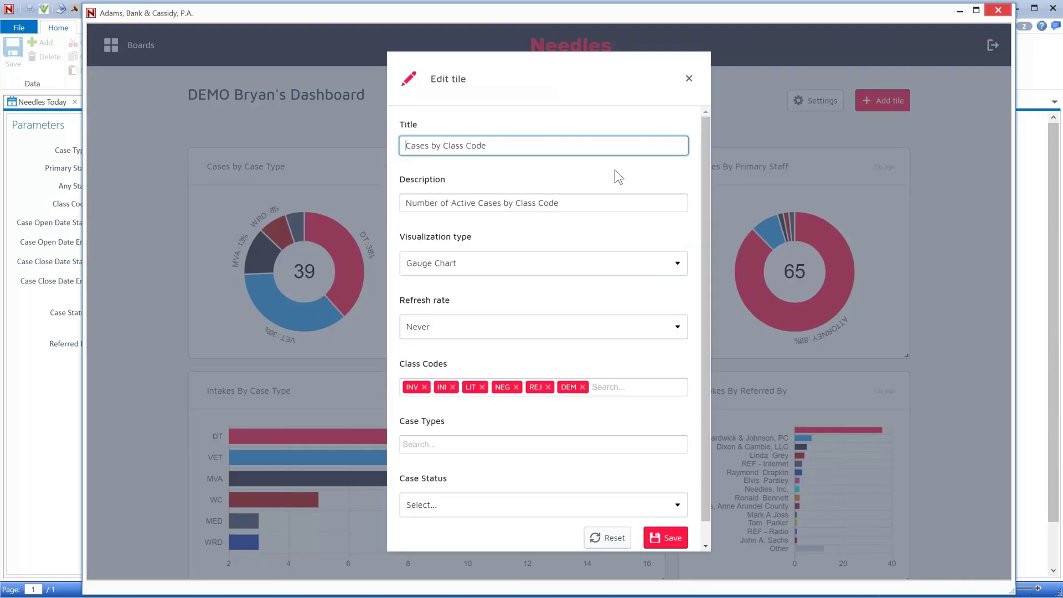
click(689, 79)
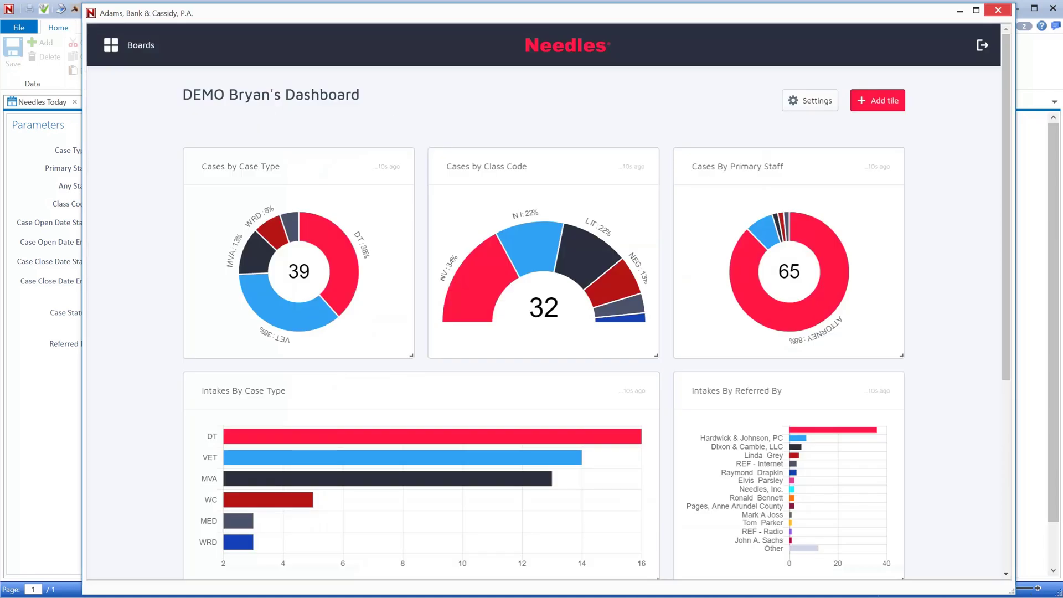
click(138, 50)
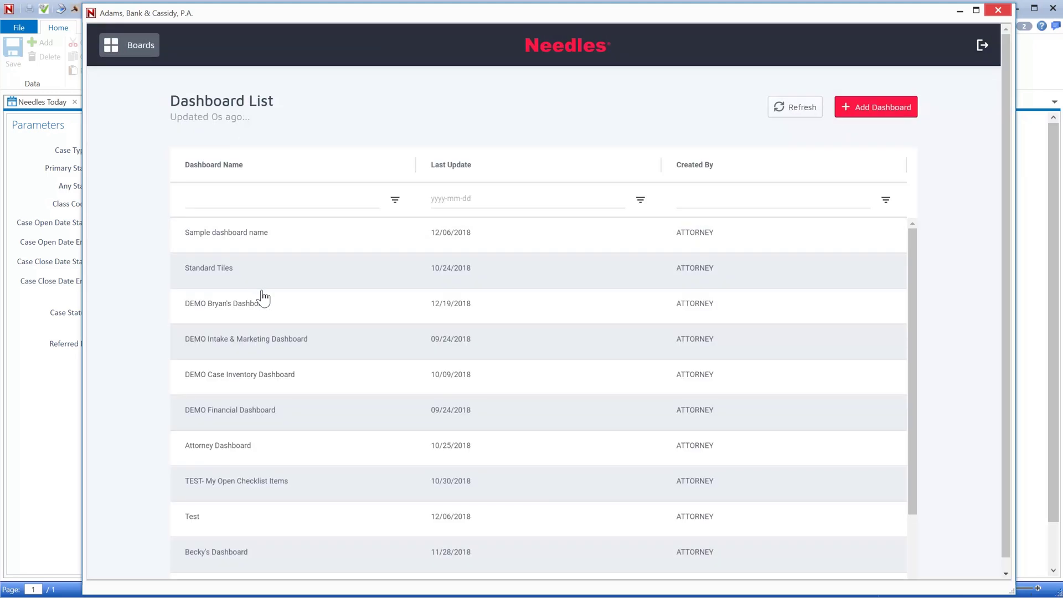
Preview the DEMO Intake & Marketing and DEMO Case Inventory dashboards, returning to the list each time.
click(286, 339)
mouse_move(329, 320)
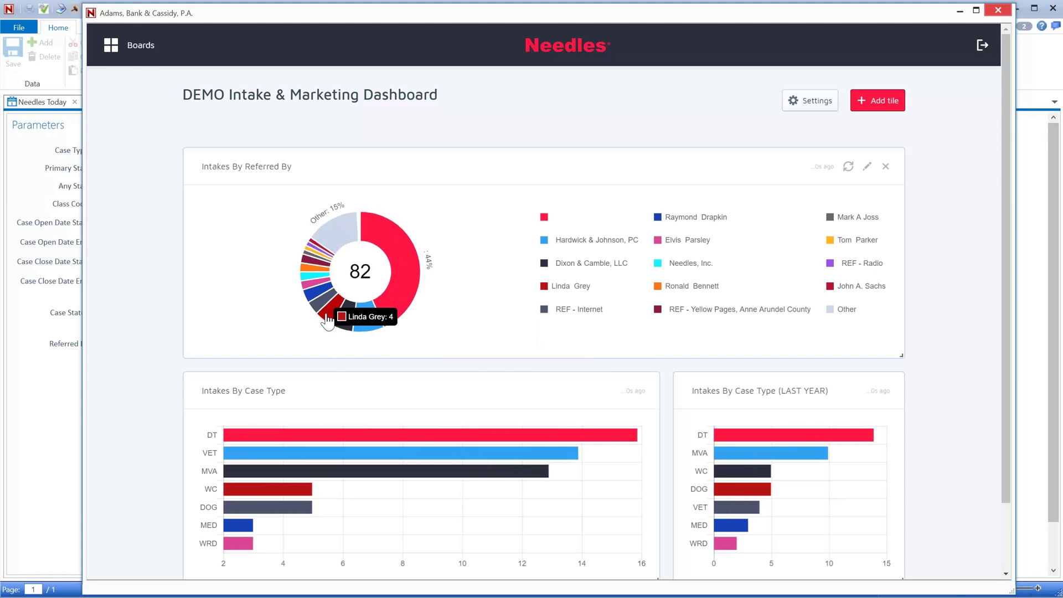
key(alt+Left)
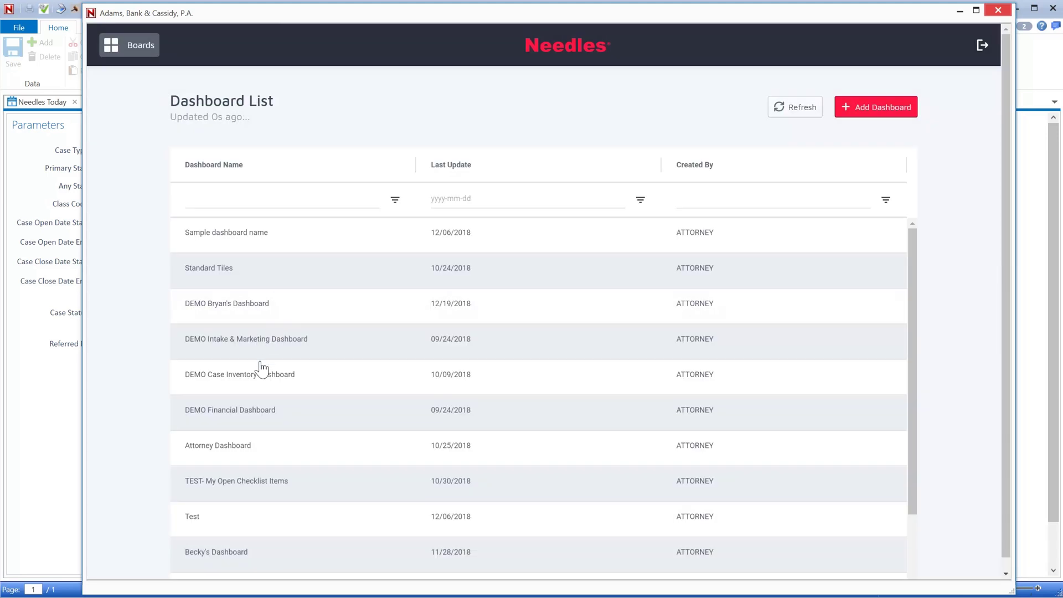
click(327, 373)
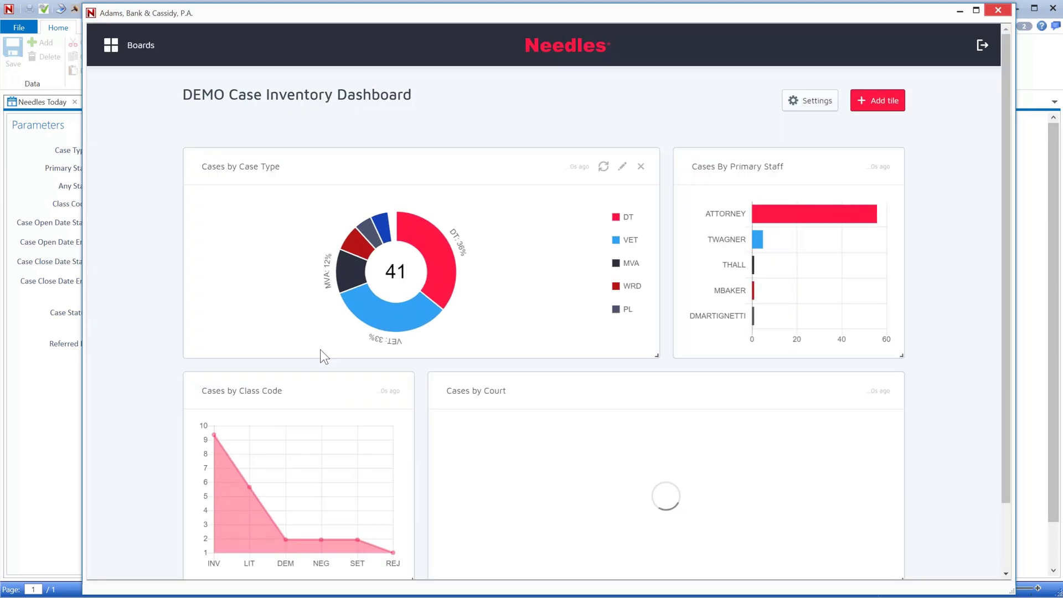
key(alt+Left)
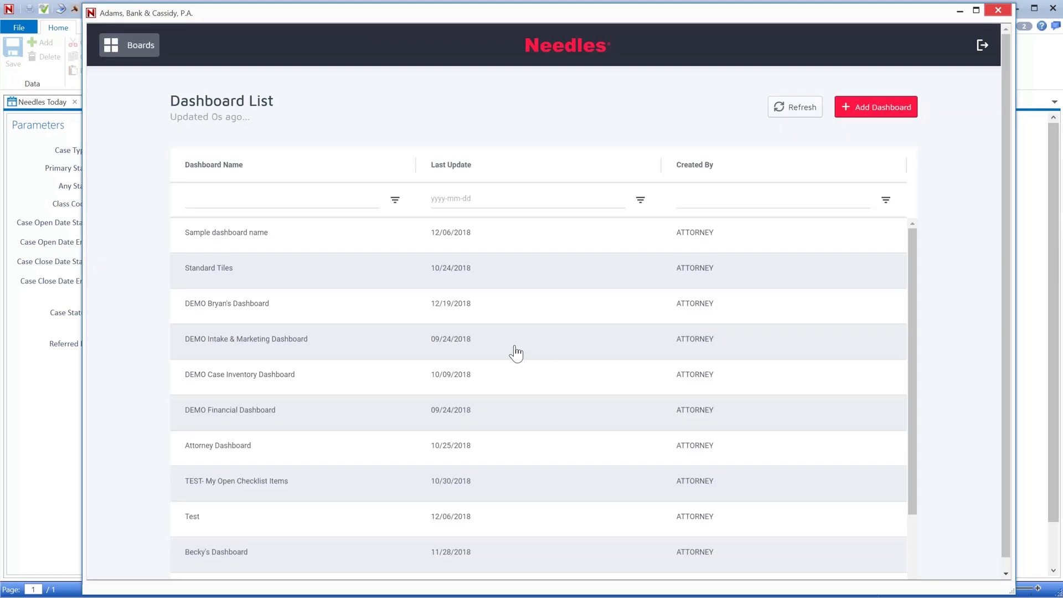
On the DEMO dashboard, view the 7 cases in the INI class code, then close the list.
click(258, 305)
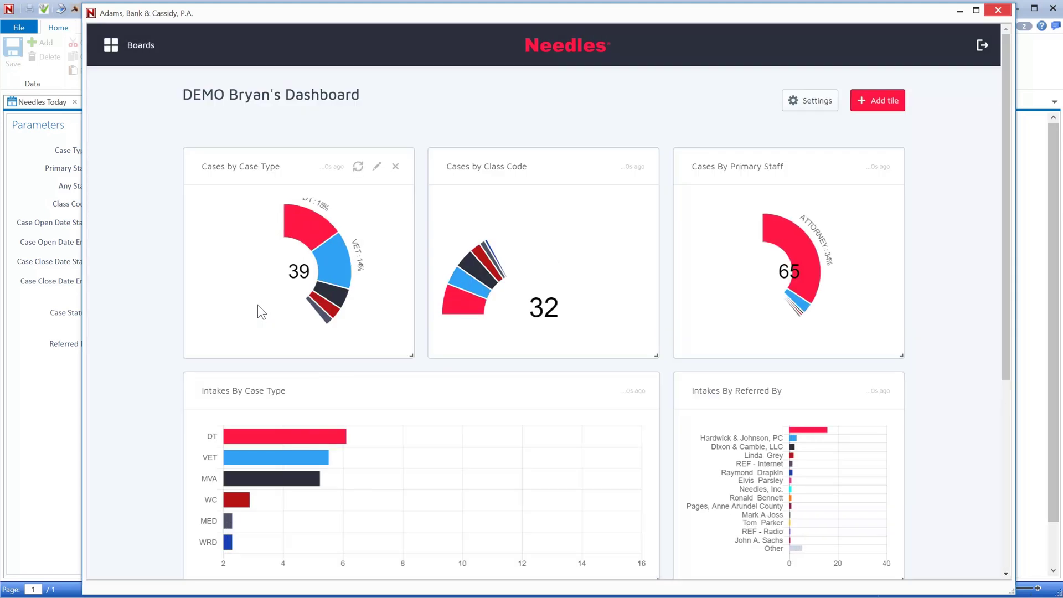
mouse_move(307, 313)
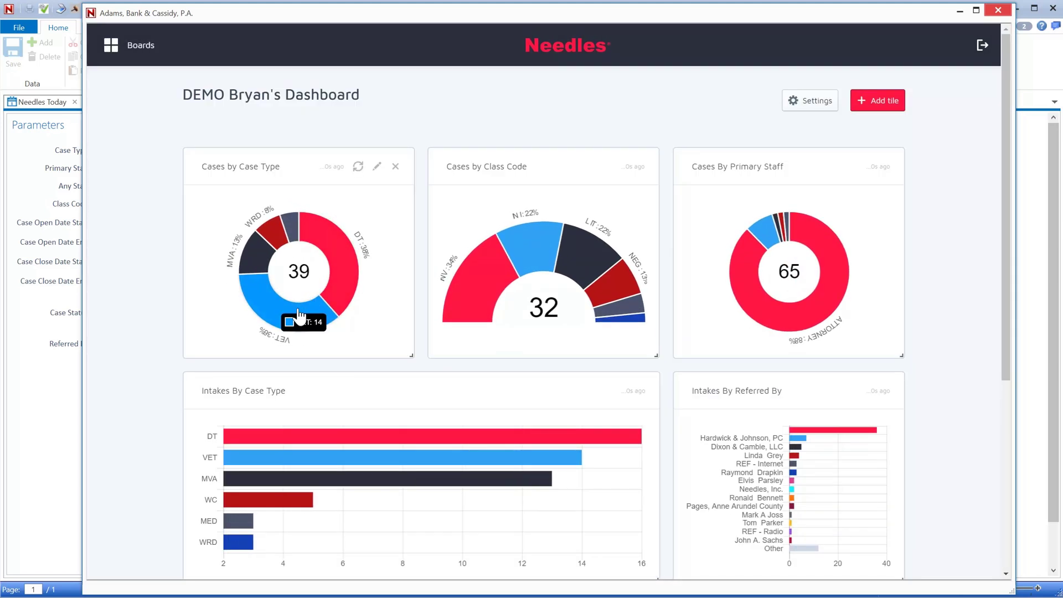
mouse_move(471, 288)
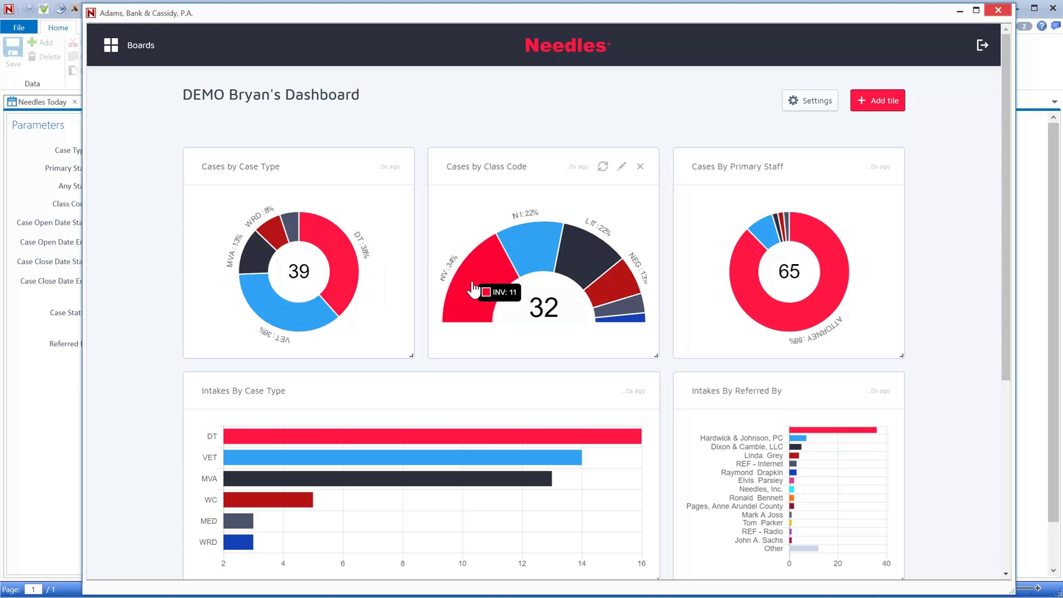
click(529, 255)
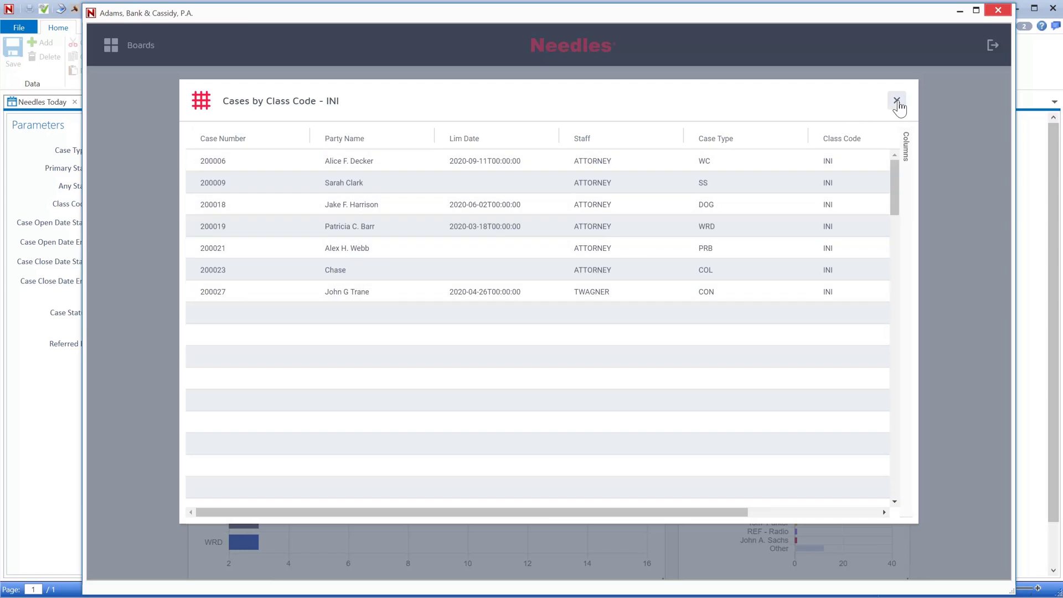
click(896, 101)
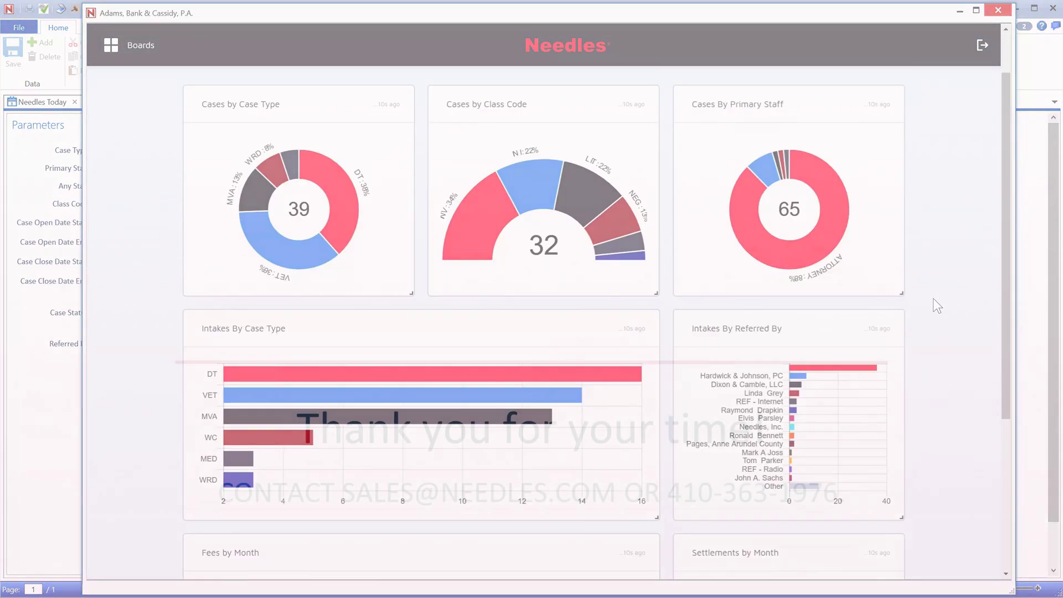